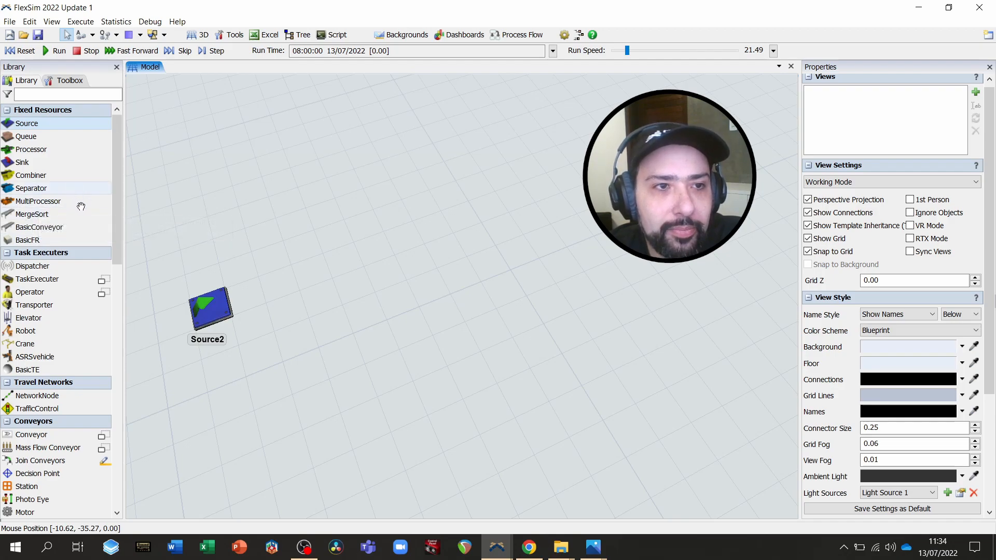
Step: Add a straight conveyor to the model and position its starting end right beside the source
{"action": "left_click_drag", "start_coordinate": [117, 245], "coordinate": [124, 294]}
{"action": "left_click_drag", "start_coordinate": [244, 363], "coordinate": [343, 417]}
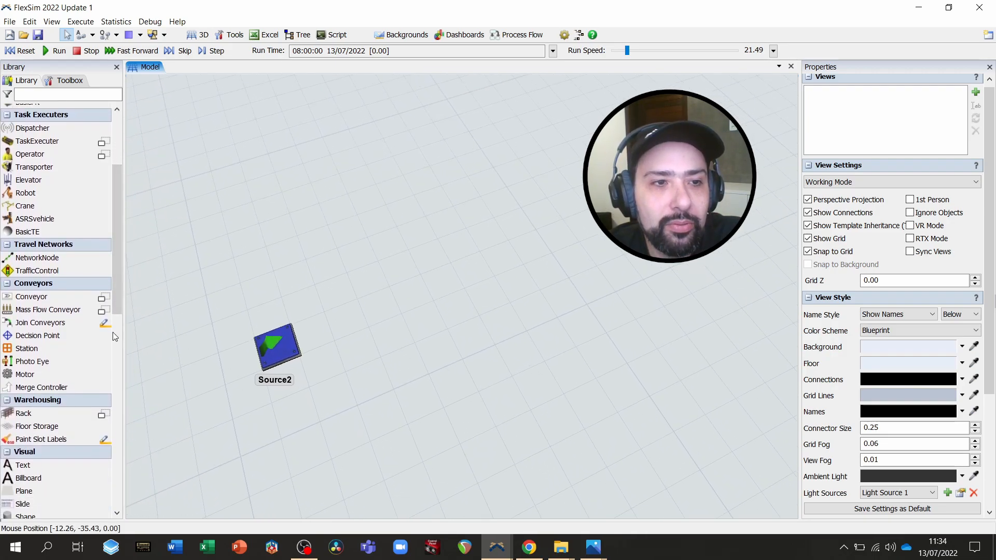
{"action": "left_click_drag", "start_coordinate": [118, 291], "coordinate": [119, 302]}
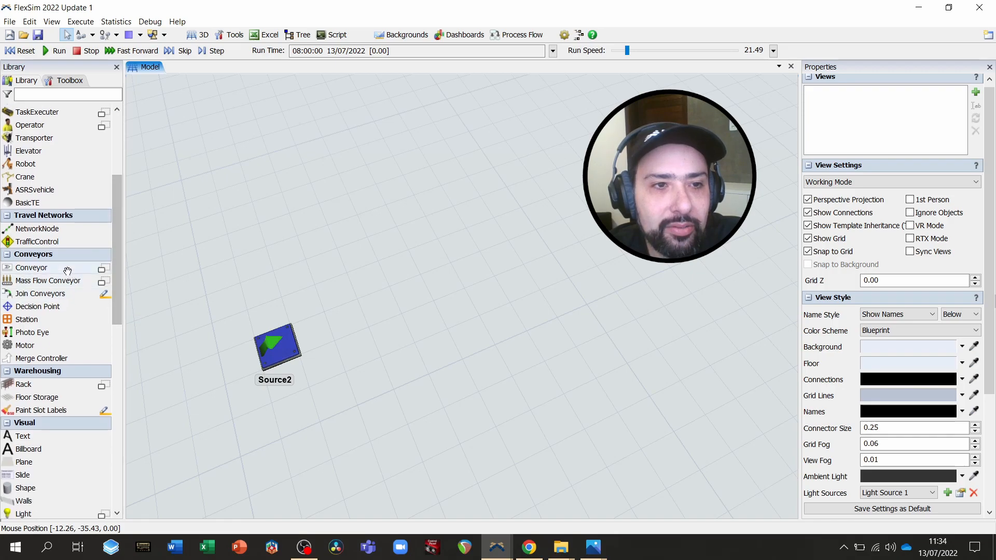
{"action": "left_click", "coordinate": [341, 274]}
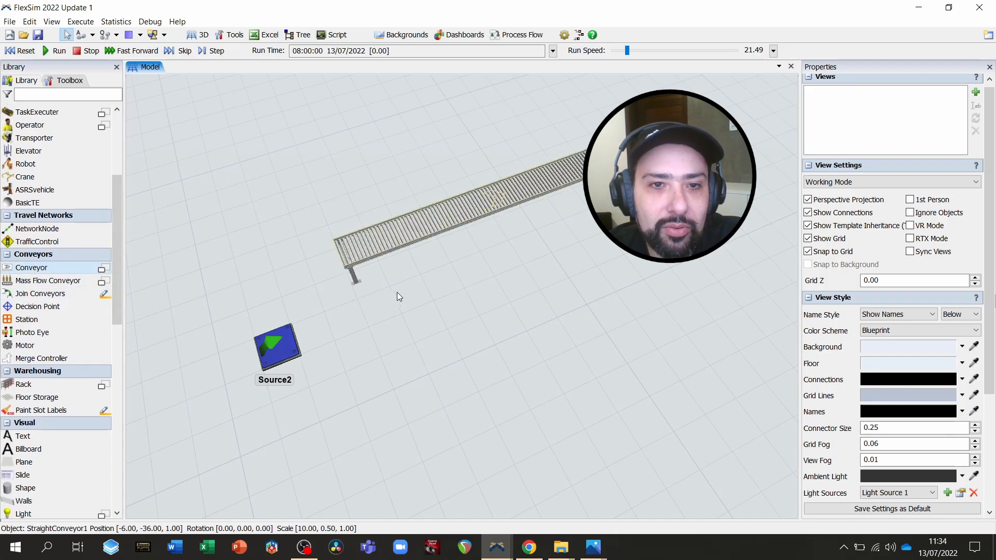
{"action": "left_click_drag", "start_coordinate": [411, 231], "coordinate": [379, 297]}
{"action": "left_click_drag", "start_coordinate": [481, 327], "coordinate": [415, 373]}
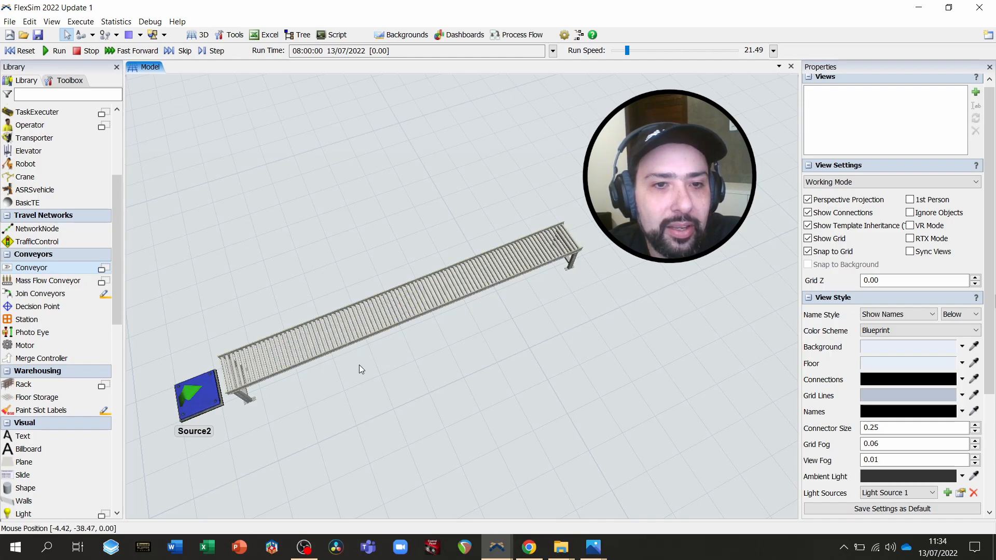
{"action": "left_click_drag", "start_coordinate": [369, 377], "coordinate": [401, 365]}
{"action": "left_click", "coordinate": [246, 387]}
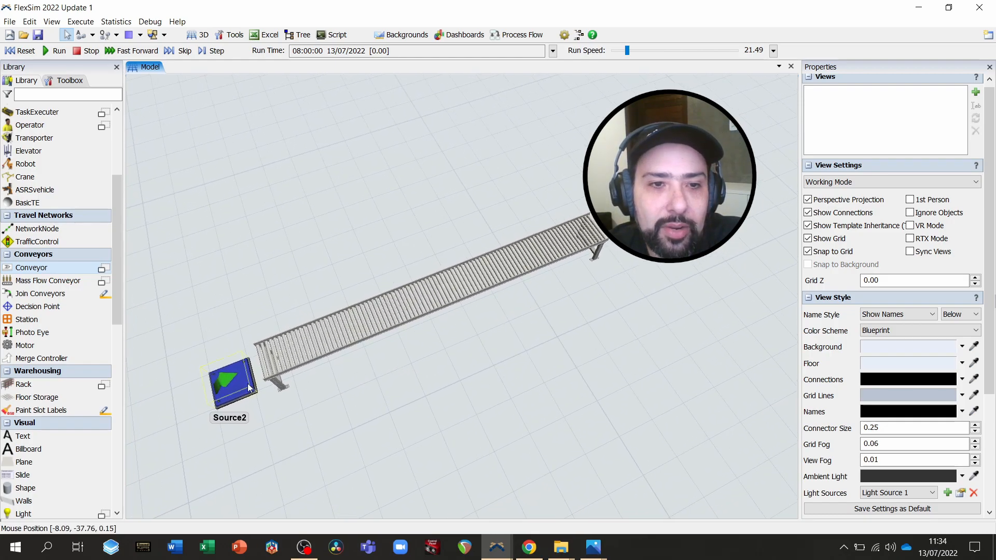
{"action": "mouse_move", "coordinate": [481, 387]}
{"action": "left_mouse_down"}
{"action": "mouse_move", "coordinate": [475, 397]}
{"action": "mouse_move", "coordinate": [470, 390]}
{"action": "left_mouse_up"}
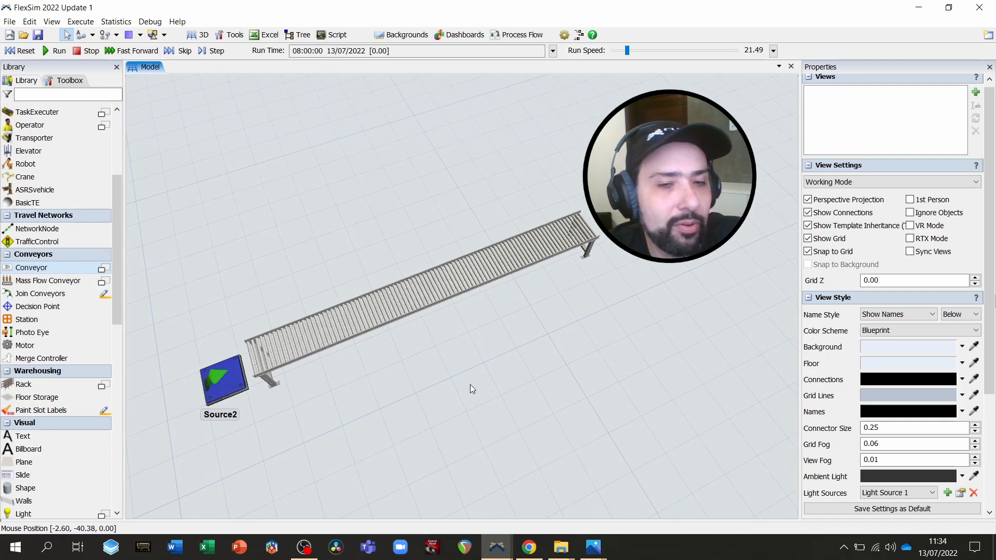
Step: Add a processor to the model just past the far end of the conveyor
{"action": "left_click_drag", "start_coordinate": [471, 385], "coordinate": [363, 431]}
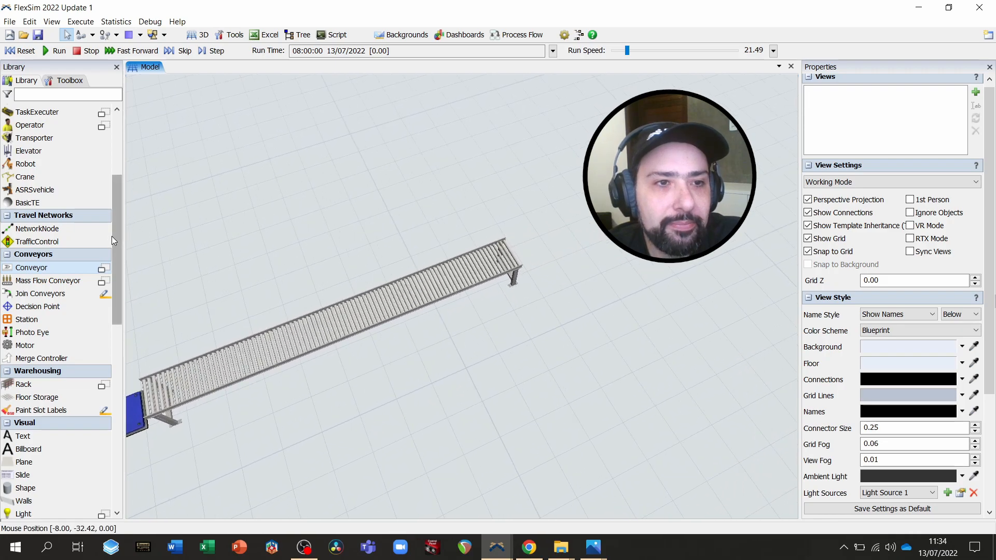
{"action": "scroll", "coordinate": [114, 215], "scroll_direction": "up", "scroll_amount": 5}
{"action": "left_click_drag", "start_coordinate": [31, 150], "coordinate": [581, 239]}
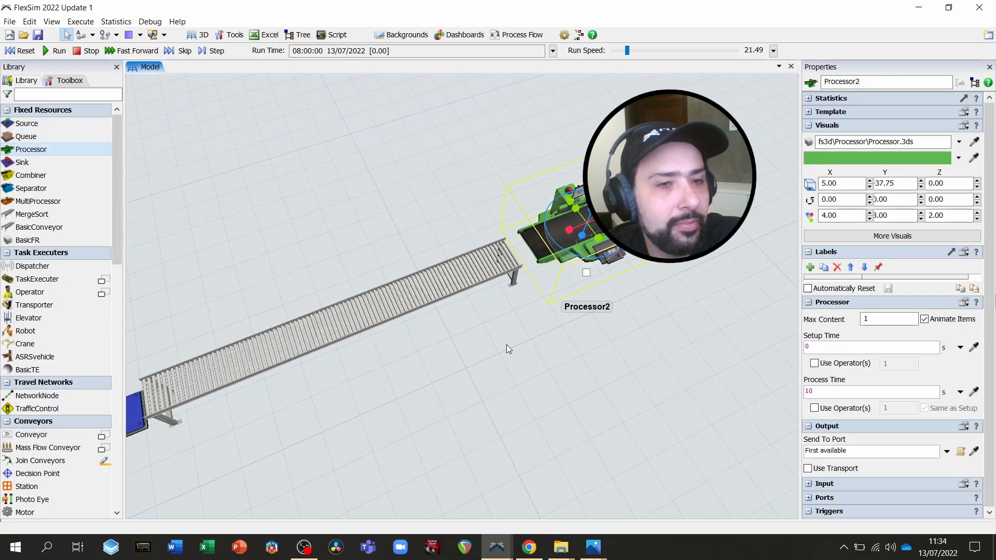
{"action": "left_click", "coordinate": [456, 424]}
{"action": "left_click_drag", "start_coordinate": [456, 424], "coordinate": [552, 518]}
{"action": "right_click_drag", "start_coordinate": [552, 518], "coordinate": [516, 360]}
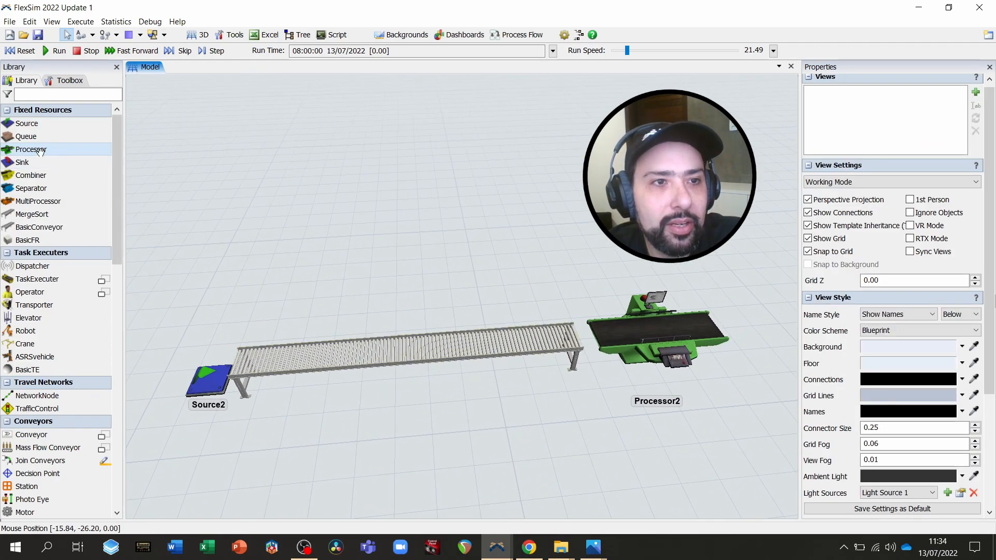
Step: Add a sink to the model beside the processor's output end
{"action": "left_click", "coordinate": [22, 163]}
{"action": "left_click", "coordinate": [748, 335]}
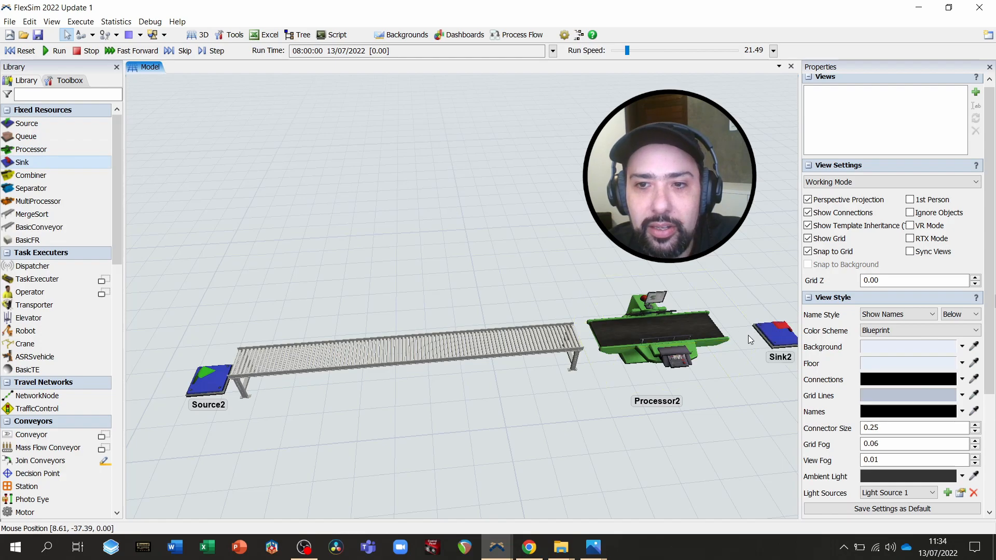
{"action": "left_click_drag", "start_coordinate": [571, 435], "coordinate": [559, 421]}
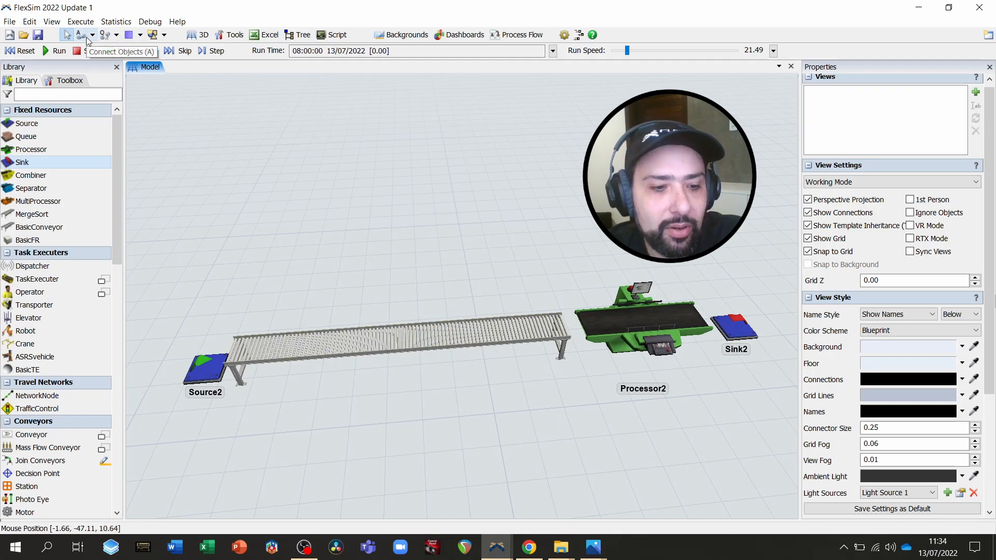
Step: Connect the source to the conveyor, the conveyor to the processor, and the processor to the sink
{"action": "left_click", "coordinate": [201, 363]}
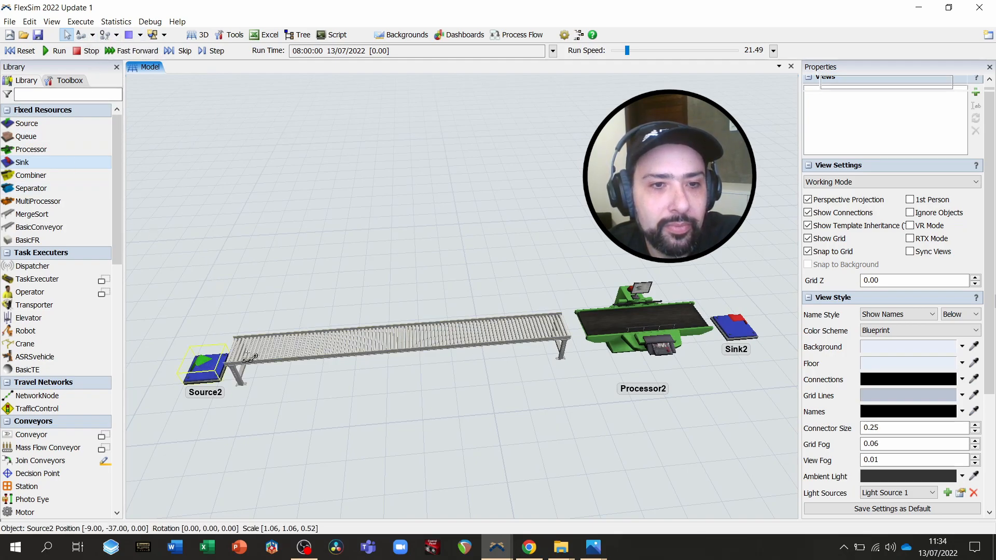
{"action": "left_click", "coordinate": [523, 325]}
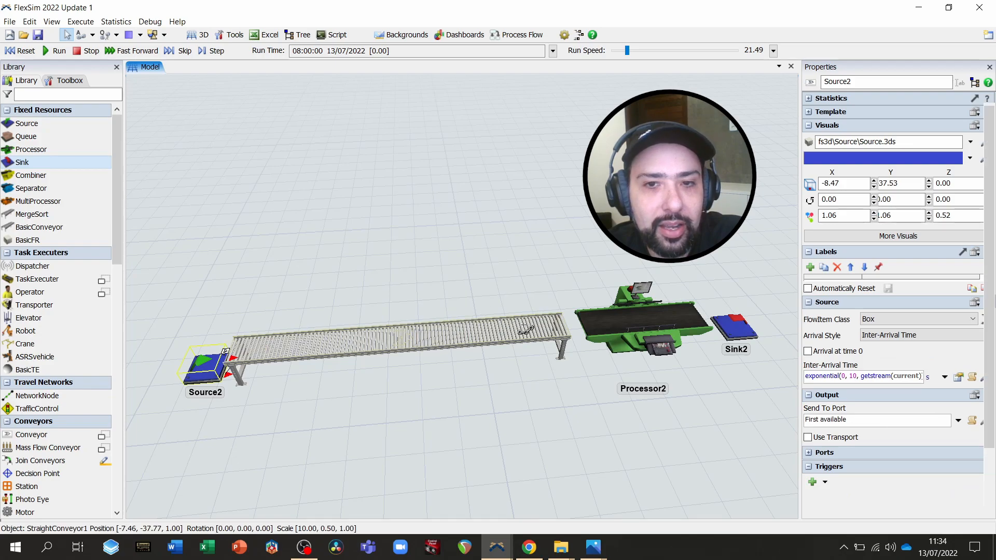
{"action": "left_click", "coordinate": [618, 326]}
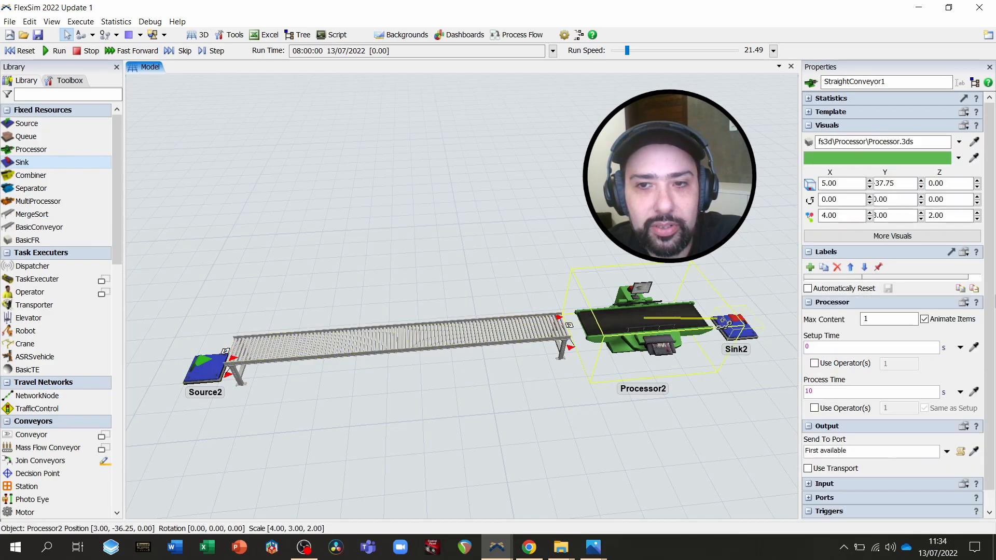
{"action": "left_click_drag", "start_coordinate": [446, 411], "coordinate": [442, 421]}
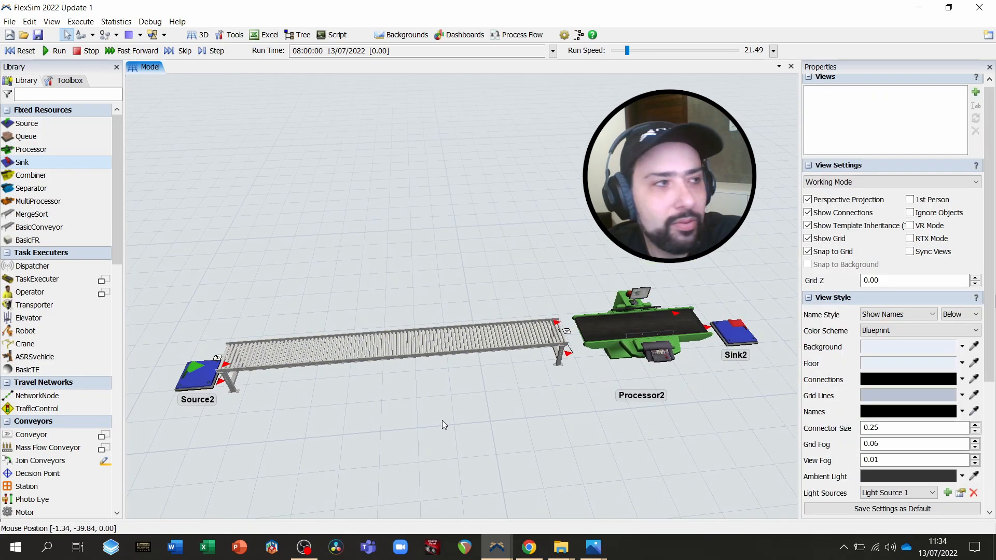
Step: Switch the model's view settings to Presentation Mode
{"action": "left_click", "coordinate": [929, 182]}
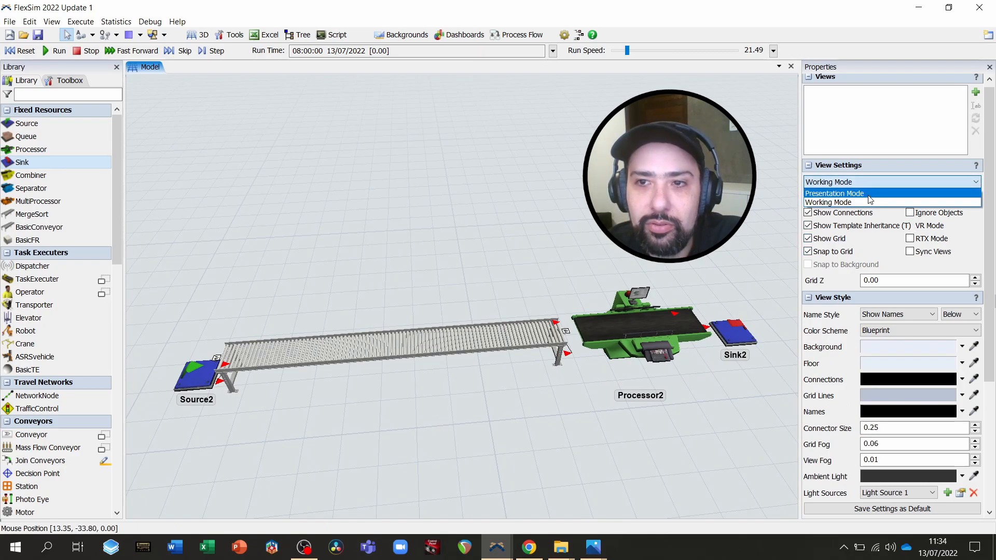
{"action": "left_click", "coordinate": [836, 191]}
{"action": "left_click_drag", "start_coordinate": [570, 478], "coordinate": [590, 484]}
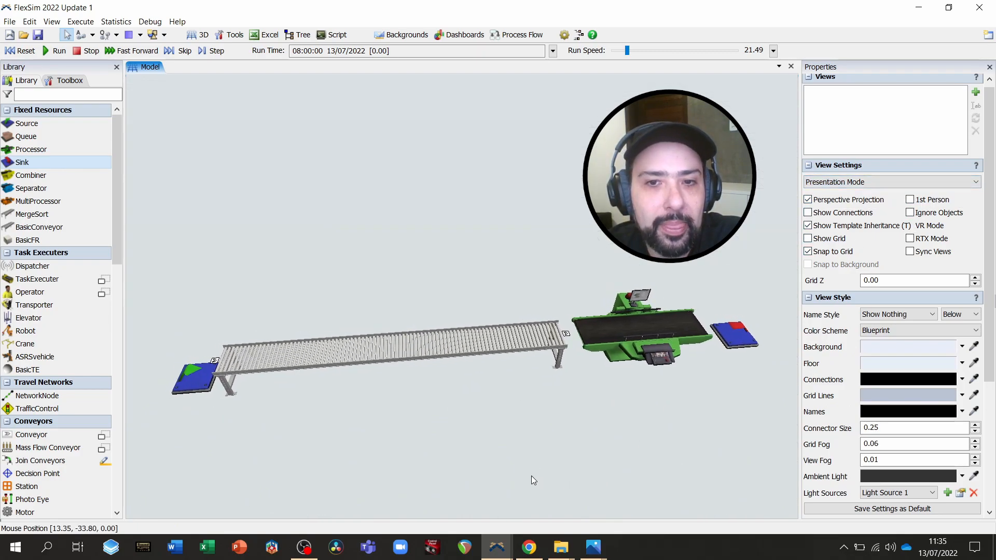
{"action": "left_click_drag", "start_coordinate": [401, 426], "coordinate": [404, 423]}
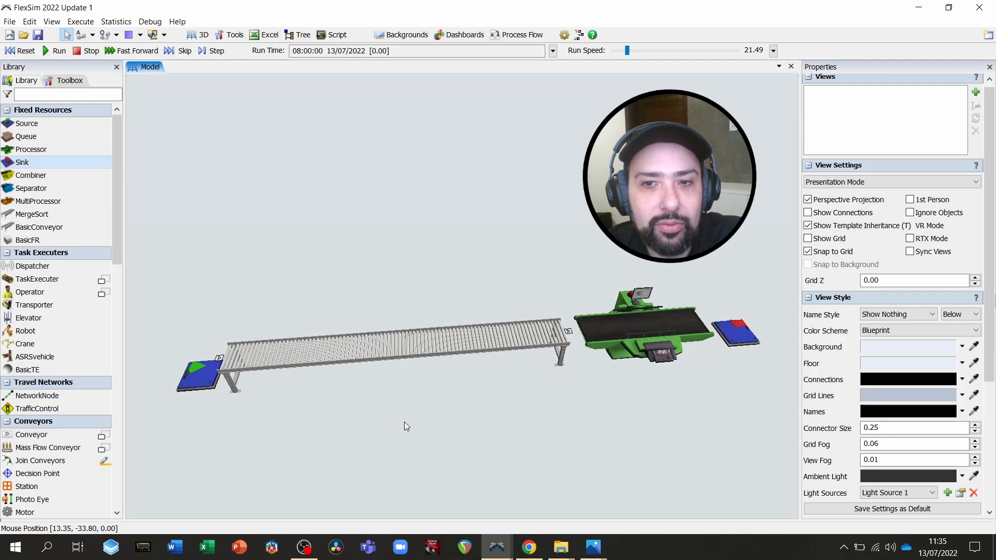
Step: Reset and run the simulation to watch the boxes flow through the line, ending with the model reset
{"action": "left_click", "coordinate": [24, 52]}
{"action": "left_click", "coordinate": [57, 52]}
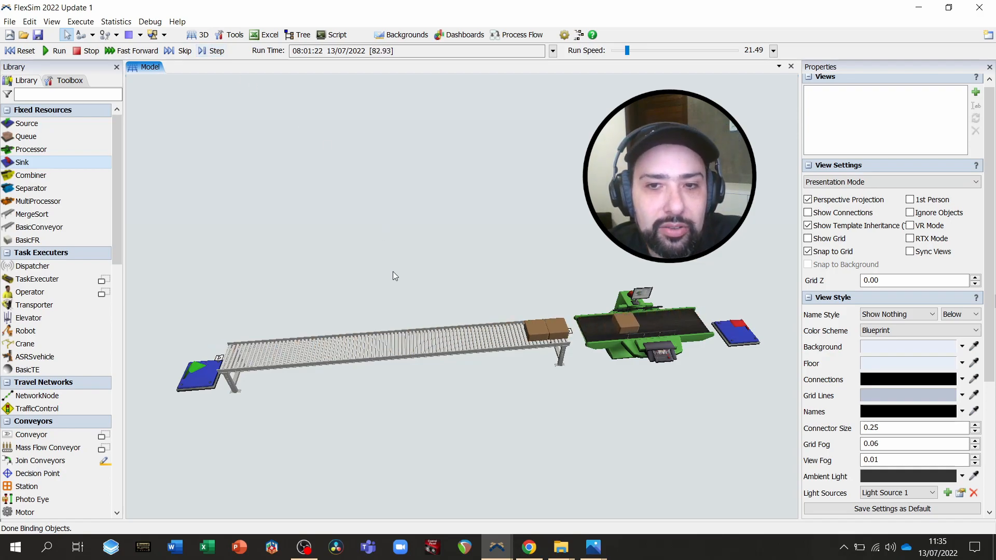
{"action": "left_click_drag", "start_coordinate": [574, 422], "coordinate": [580, 459]}
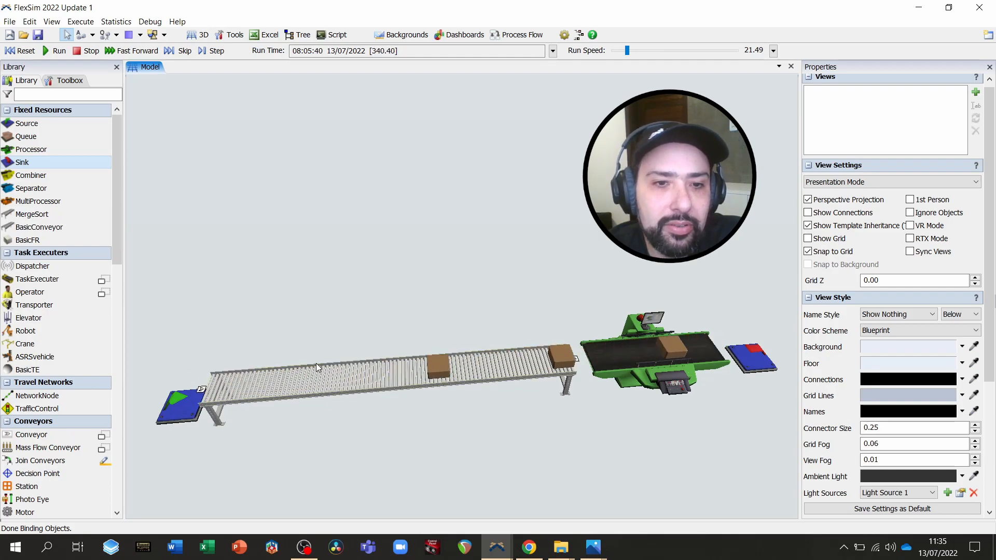
{"action": "left_click", "coordinate": [21, 51]}
Step: Set the source's arrival style to Arrival Sequence
{"action": "left_click", "coordinate": [188, 409]}
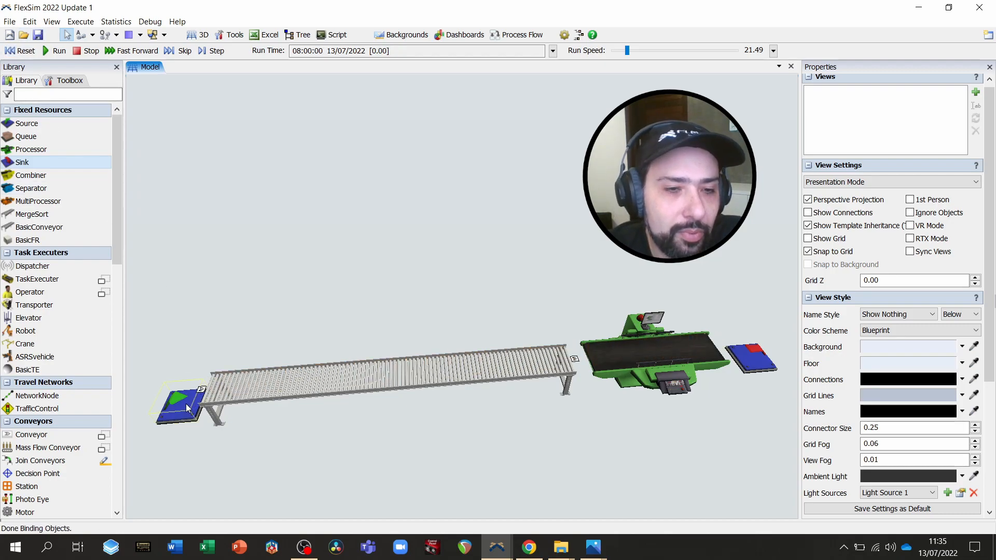
{"action": "left_click", "coordinate": [187, 406]}
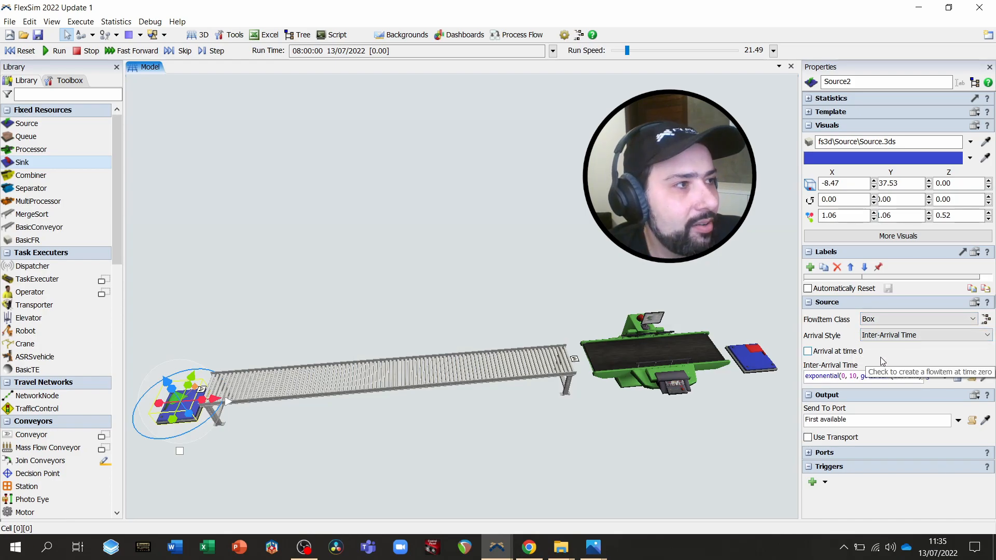
{"action": "left_click", "coordinate": [904, 335]}
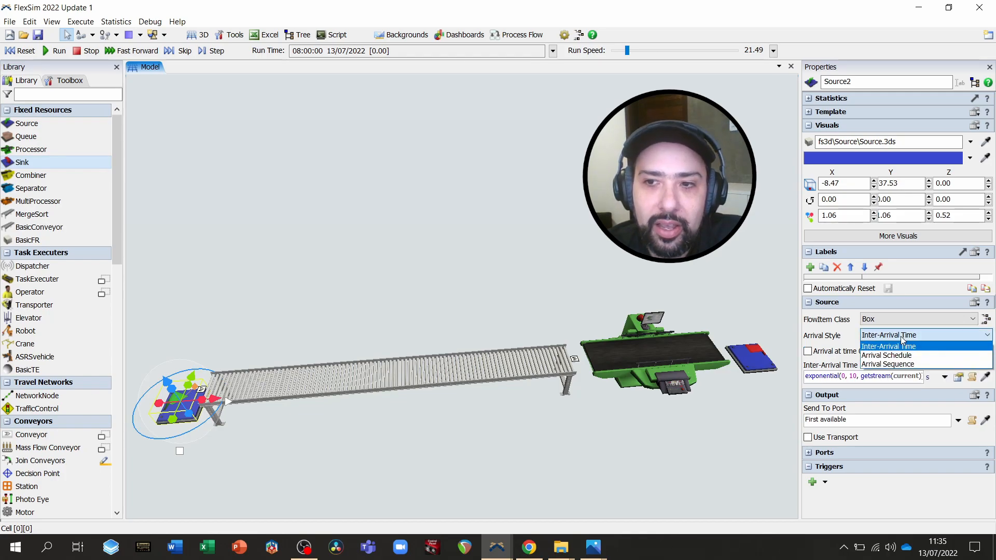
{"action": "left_click", "coordinate": [910, 365]}
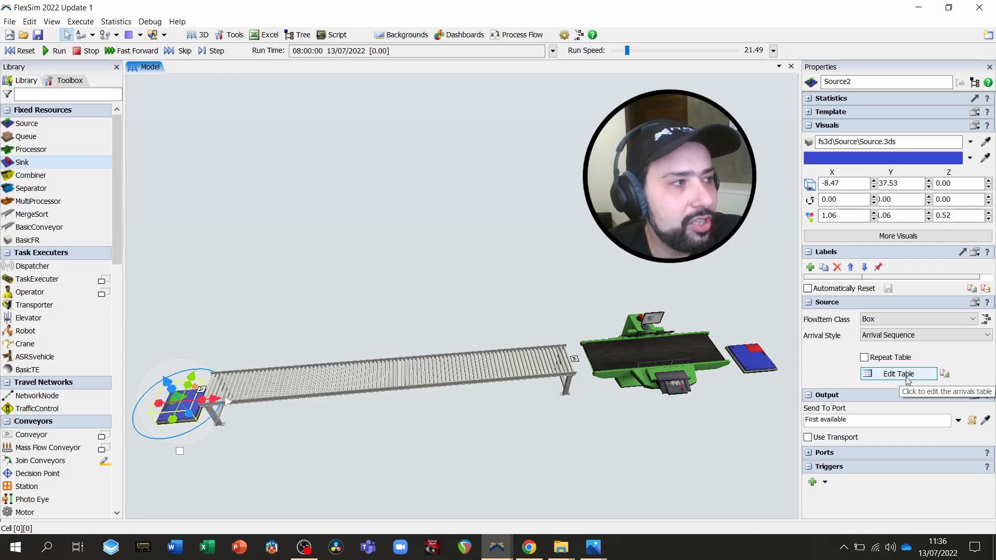
Step: Open the source's arrivals table for editing and set the number of arrivals to 4
{"action": "left_click", "coordinate": [908, 375]}
{"action": "left_click_drag", "start_coordinate": [396, 78], "coordinate": [453, 141]}
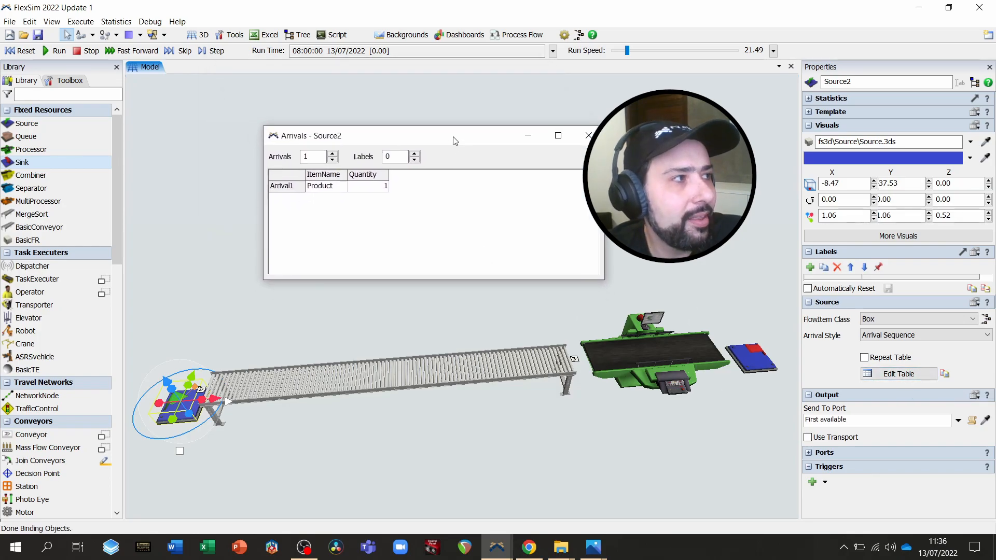
{"action": "left_click", "coordinate": [333, 154]}
{"action": "left_click", "coordinate": [333, 155]}
{"action": "left_click", "coordinate": [333, 154]}
Step: Set the quantity of all four arrivals to 10
{"action": "left_click", "coordinate": [357, 188]}
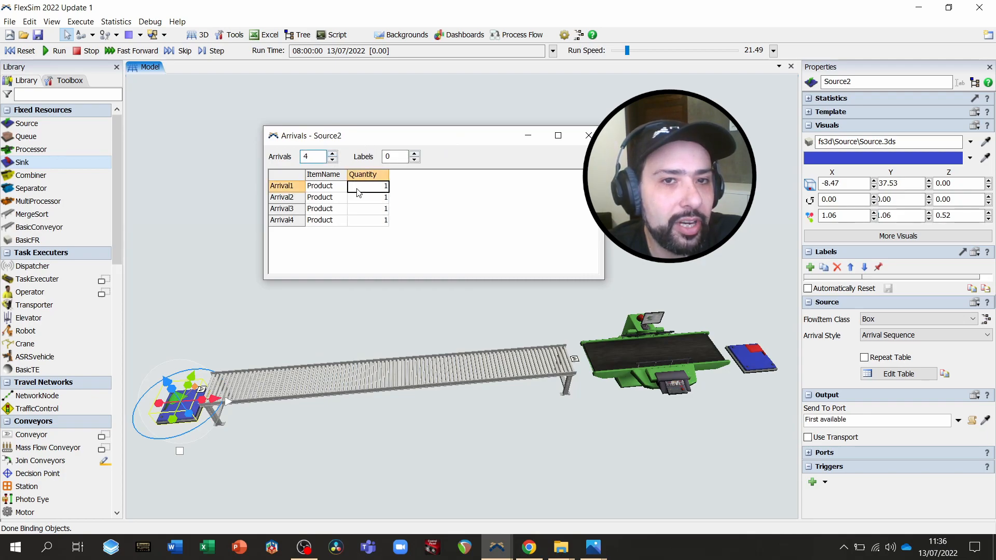
{"action": "type", "text": "10"}
{"action": "key", "text": "Return"}
{"action": "type", "text": "10"}
{"action": "key", "text": "Return"}
{"action": "type", "text": "10"}
{"action": "key", "text": "Return"}
{"action": "type", "text": "10"}
{"action": "key", "text": "Return"}
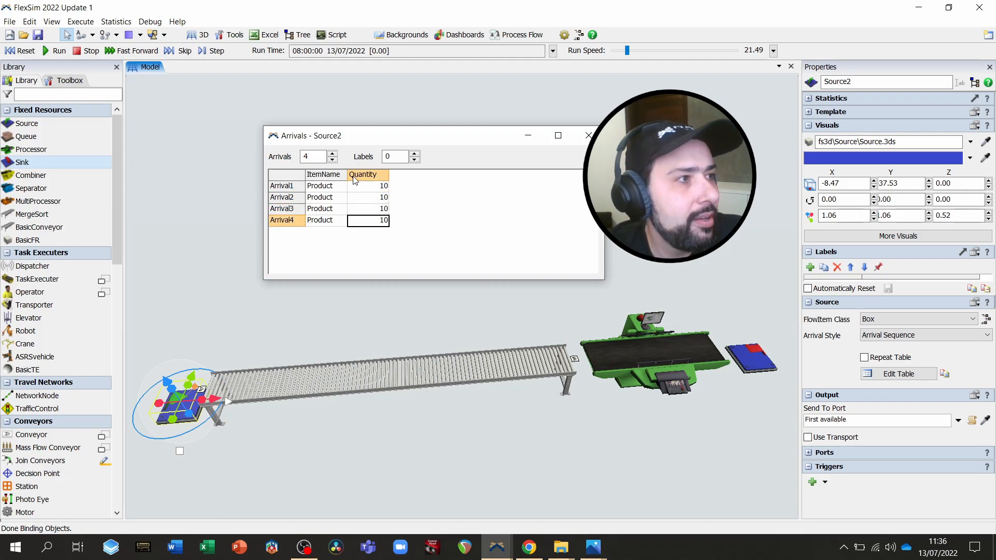
Step: Rename the items of Arrival1 to Arrival4 as ProductA, ProductB, ProductA and ProductB in that order
{"action": "double_click", "coordinate": [342, 188]}
{"action": "left_click", "coordinate": [341, 186]}
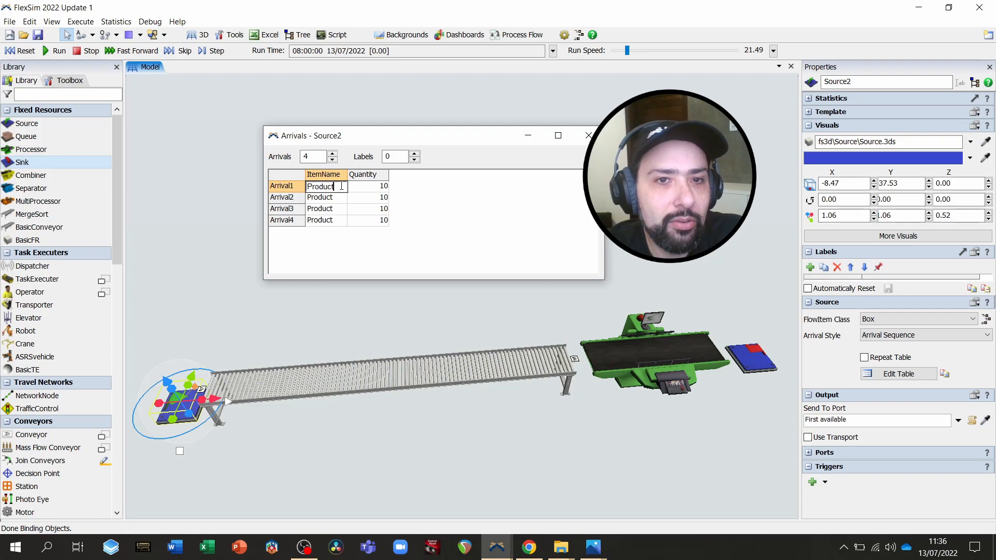
{"action": "type", "text": "A"}
{"action": "left_click", "coordinate": [336, 197]}
{"action": "double_click", "coordinate": [336, 197]}
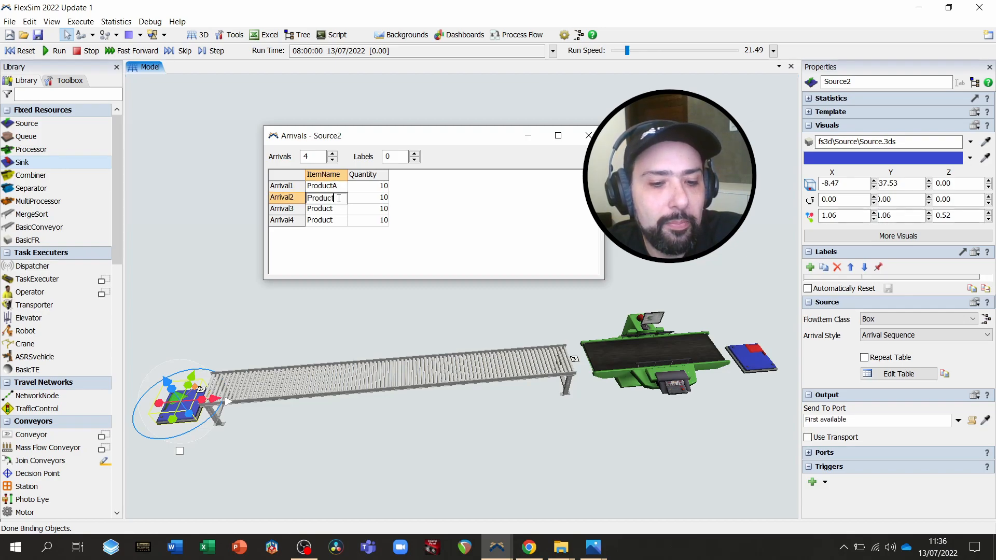
{"action": "left_click", "coordinate": [337, 210]}
{"action": "double_click", "coordinate": [336, 211]}
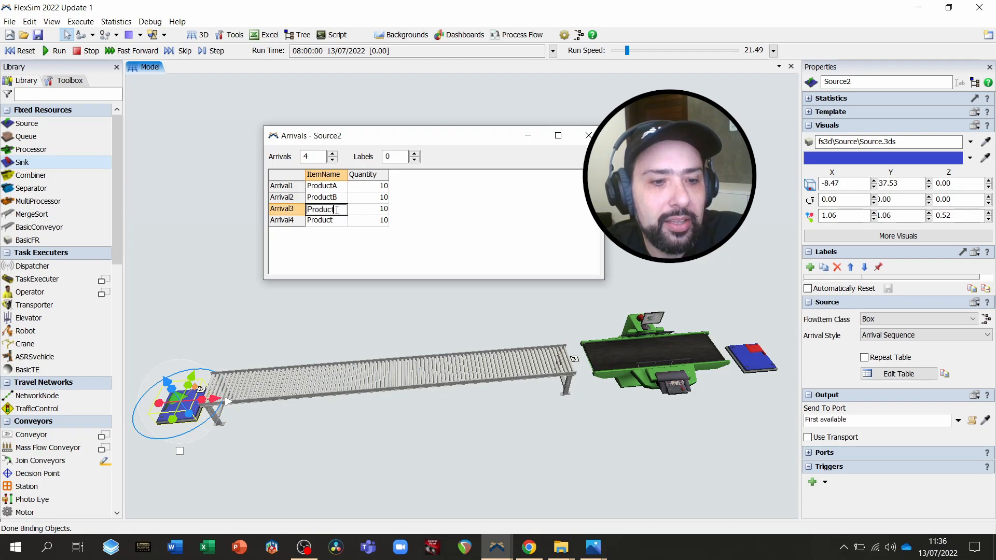
{"action": "left_click", "coordinate": [340, 220]}
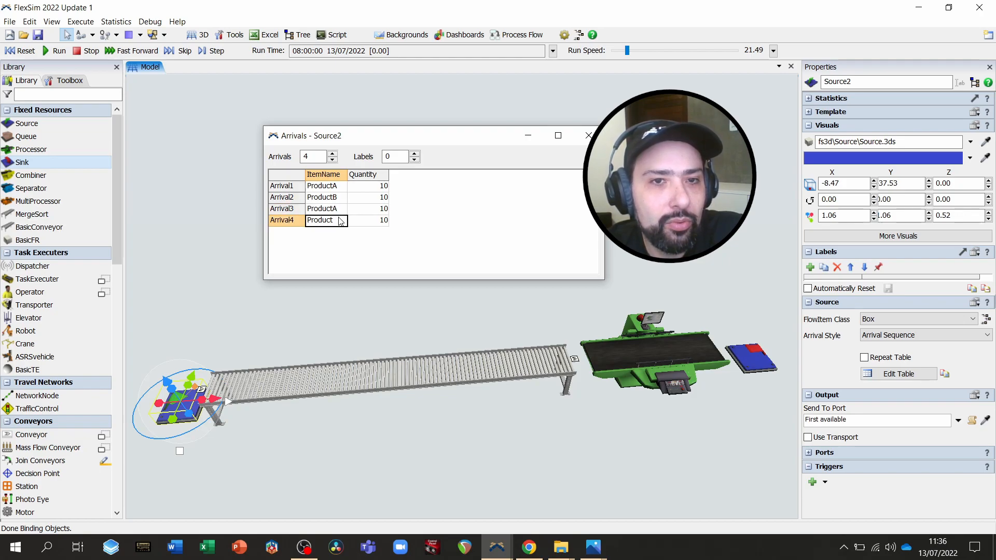
{"action": "double_click", "coordinate": [340, 220]}
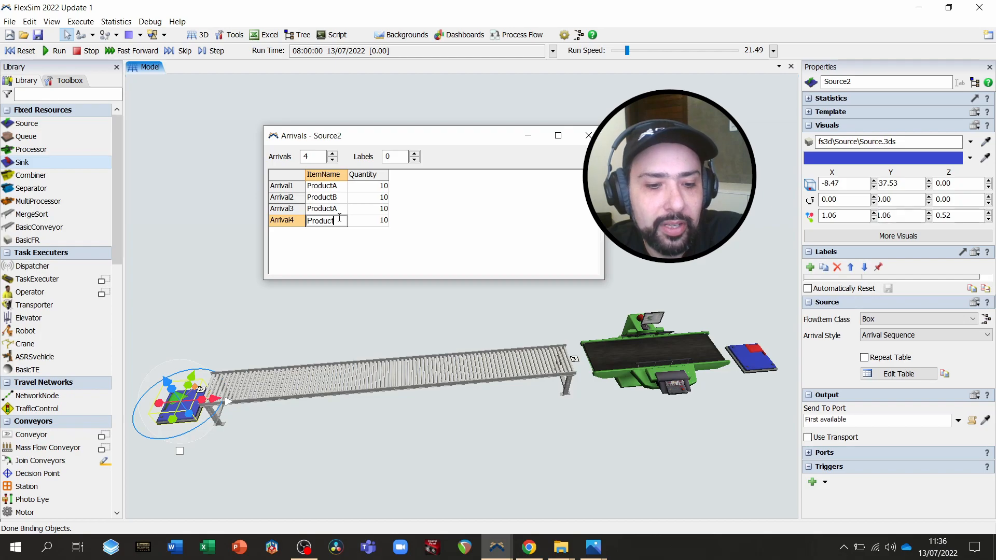
{"action": "left_click", "coordinate": [358, 200]}
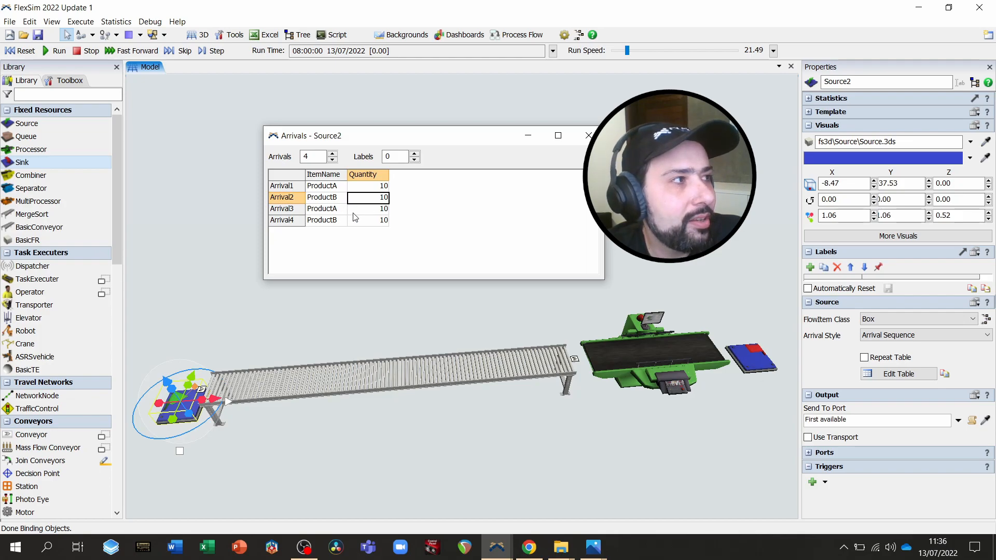
Step: Add one label column to the arrivals table and name it Tipo
{"action": "left_click", "coordinate": [414, 154]}
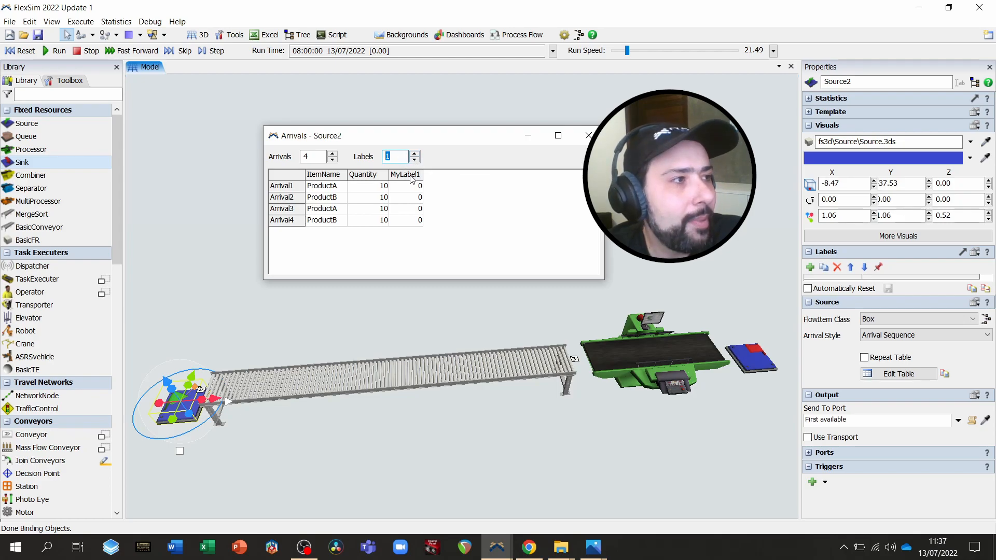
{"action": "double_click", "coordinate": [411, 176]}
{"action": "type", "text": "Tipo"}
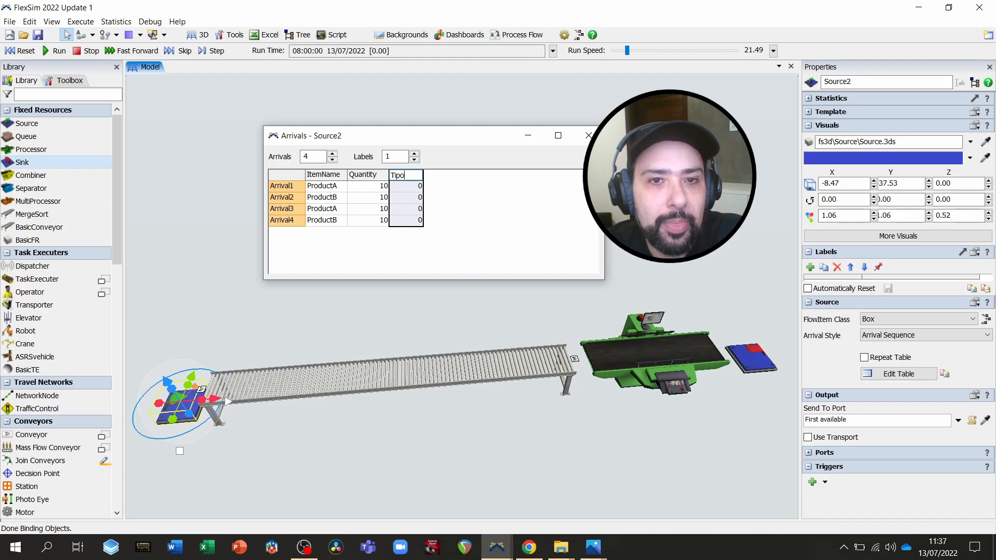
Step: Set the Tipo values of Arrival1 to Arrival4 to 1, 2, 1 and 2 in that order
{"action": "left_click", "coordinate": [418, 188]}
{"action": "type", "text": "1"}
{"action": "left_click", "coordinate": [418, 199]}
{"action": "type", "text": "2"}
{"action": "left_click", "coordinate": [415, 210]}
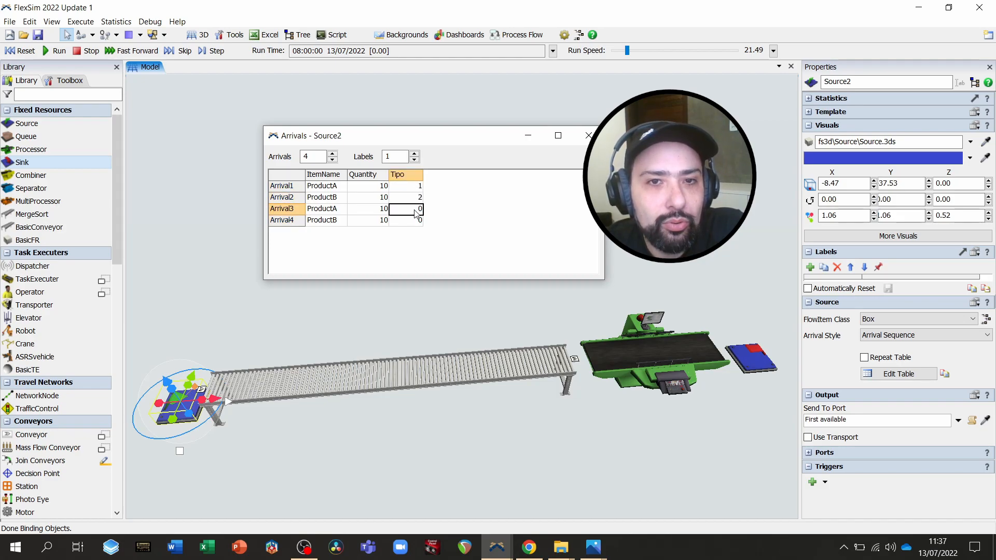
{"action": "type", "text": "1"}
{"action": "left_click", "coordinate": [417, 222]}
{"action": "type", "text": "2"}
{"action": "left_click", "coordinate": [467, 235]}
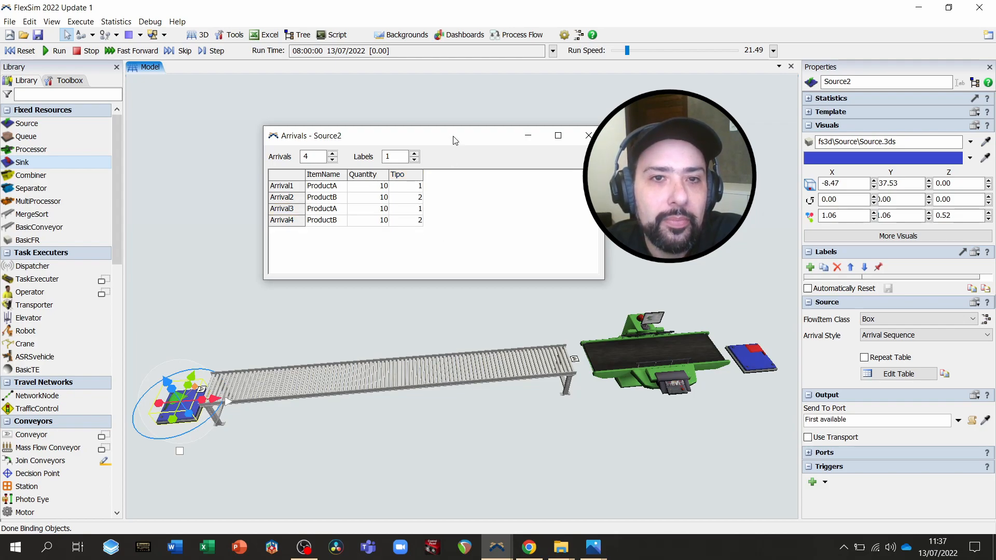
Step: Run the simulation briefly and inspect the Tipo label of a ProductA box and a ProductB box on the conveyor
{"action": "left_click_drag", "start_coordinate": [455, 140], "coordinate": [503, 117]}
{"action": "left_click", "coordinate": [27, 51]}
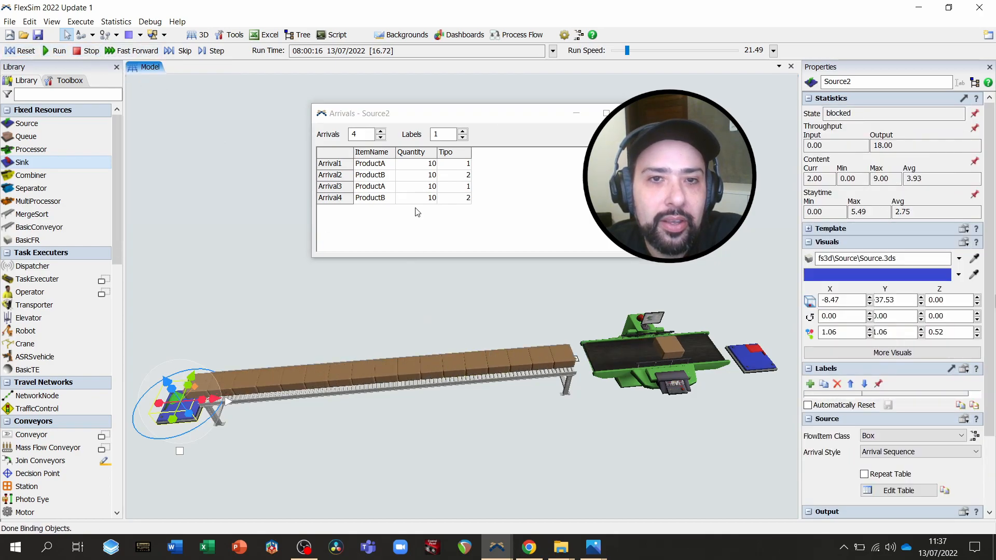
{"action": "left_click", "coordinate": [504, 363]}
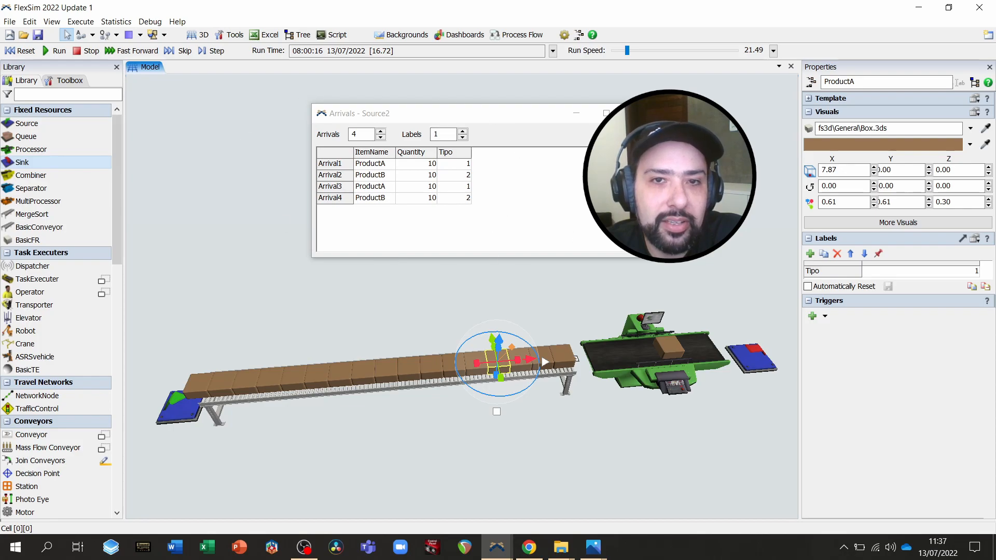
{"action": "left_click", "coordinate": [241, 382]}
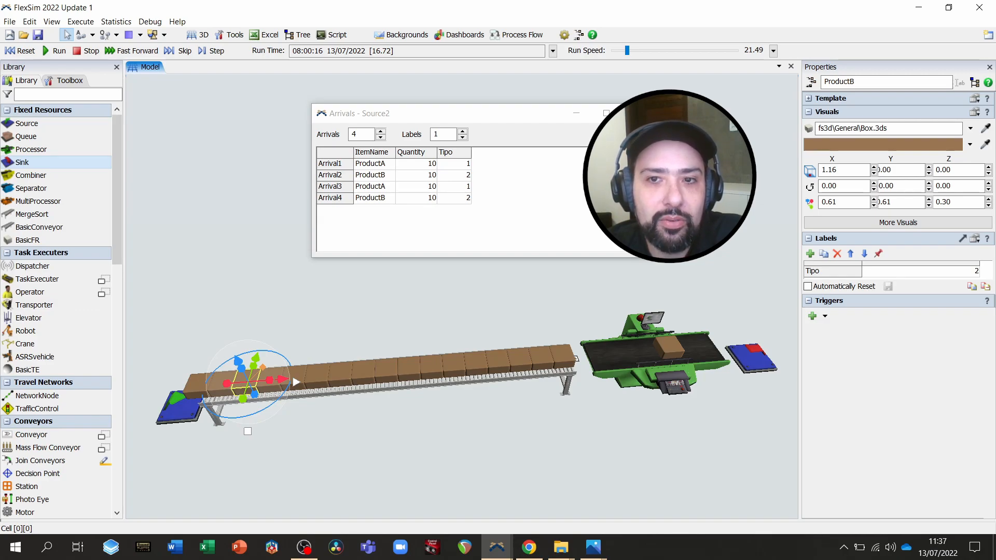
Step: Close the arrivals table and reset the simulation
{"action": "left_click", "coordinate": [637, 114]}
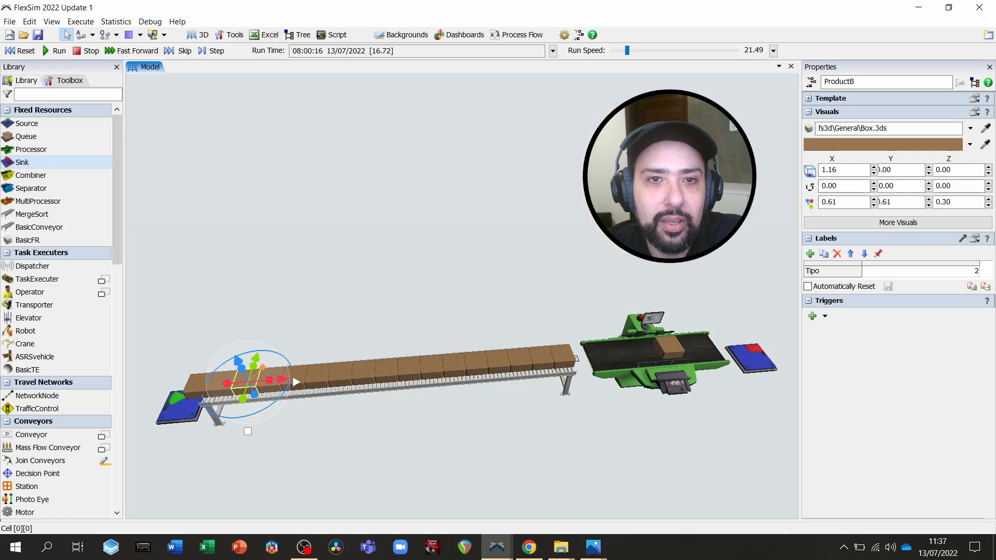
{"action": "left_click_drag", "start_coordinate": [446, 243], "coordinate": [465, 219]}
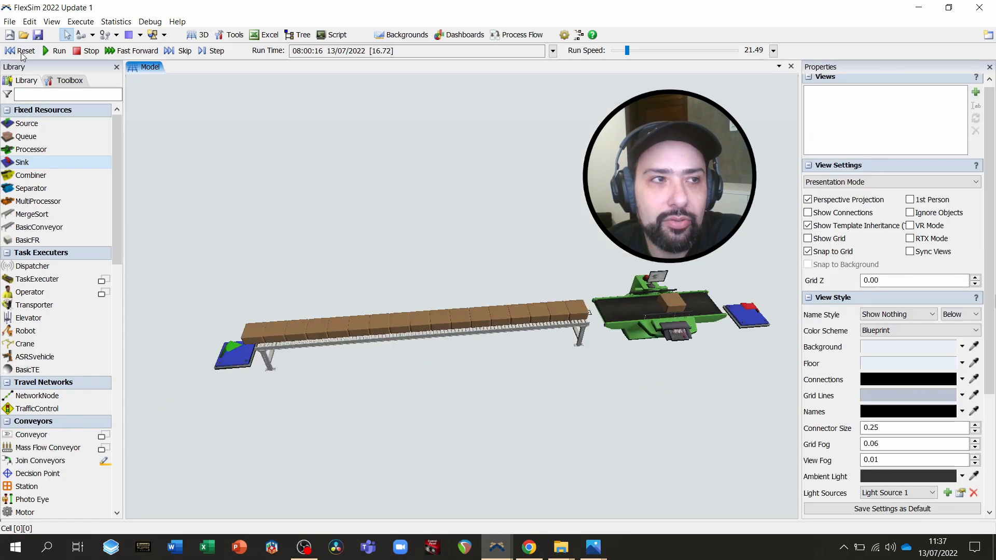
{"action": "left_click", "coordinate": [22, 51]}
{"action": "left_click_drag", "start_coordinate": [371, 209], "coordinate": [366, 238]}
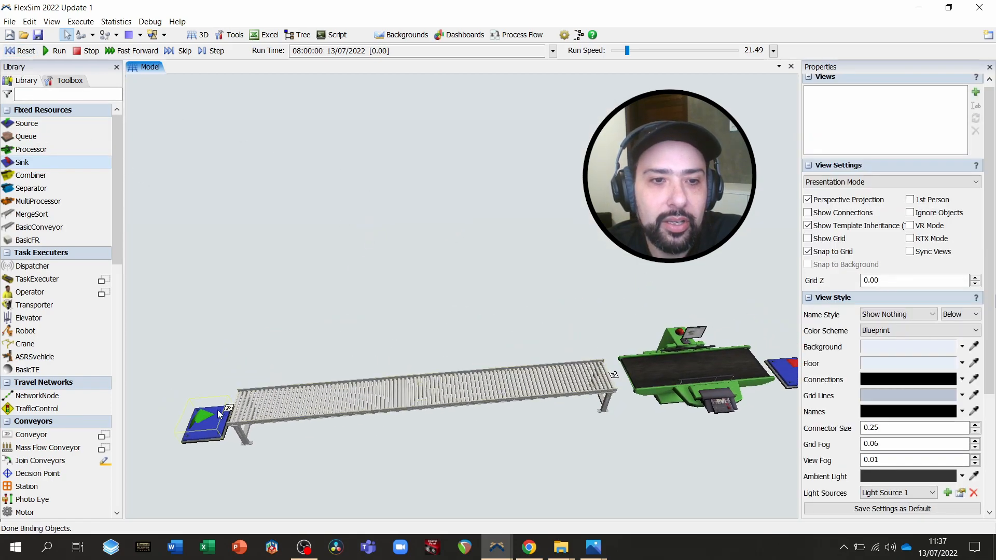
Step: Add an On Exit trigger to the source
{"action": "double_click", "coordinate": [203, 418]}
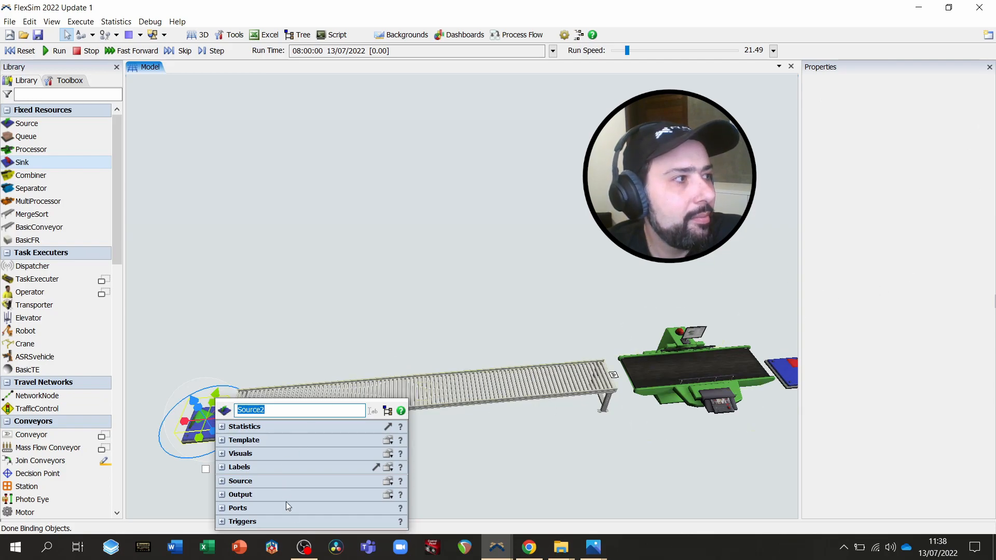
{"action": "left_click", "coordinate": [221, 522]}
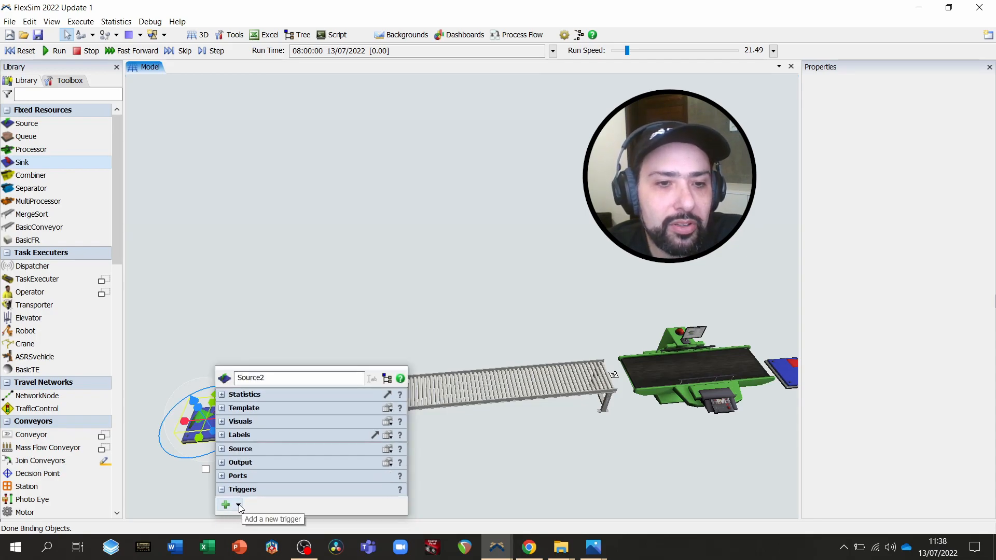
{"action": "left_click", "coordinate": [239, 505]}
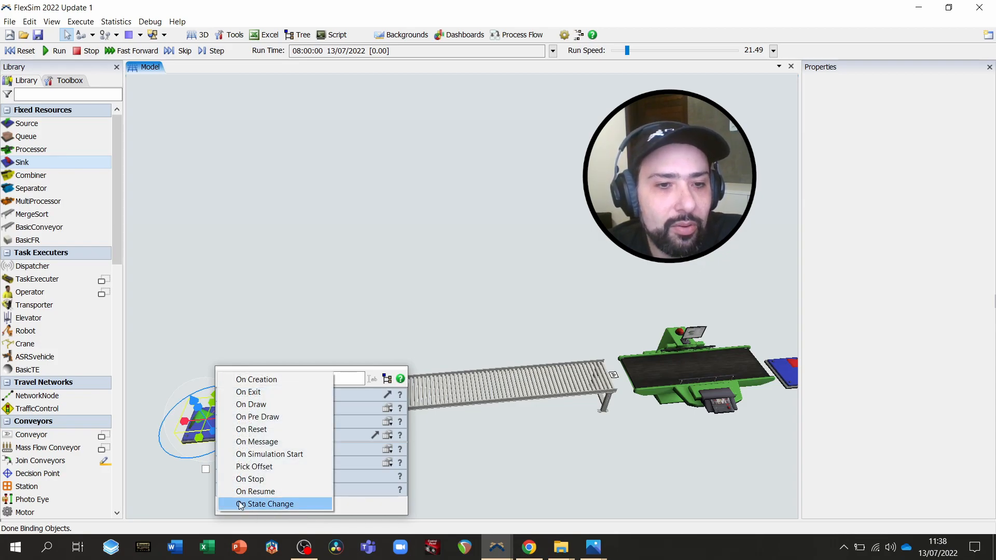
{"action": "left_click", "coordinate": [252, 393]}
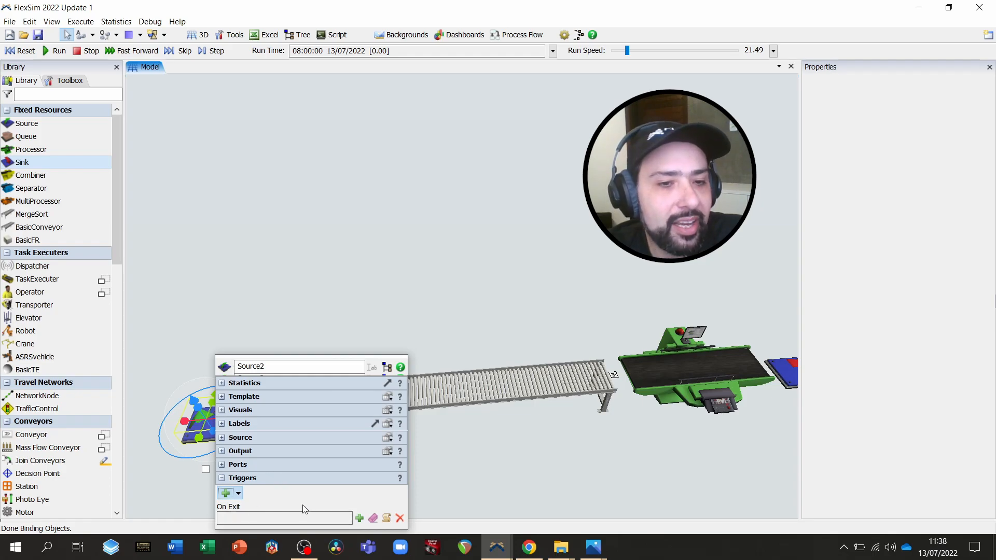
Step: Assign the visual action Set Color By Case to the source's On Exit trigger
{"action": "left_click", "coordinate": [359, 519]}
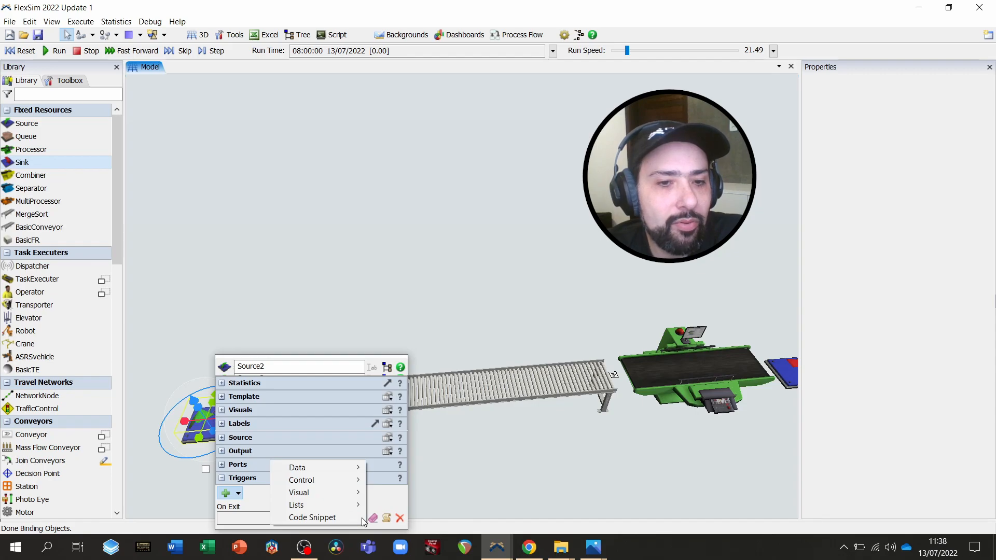
{"action": "mouse_move", "coordinate": [360, 496]}
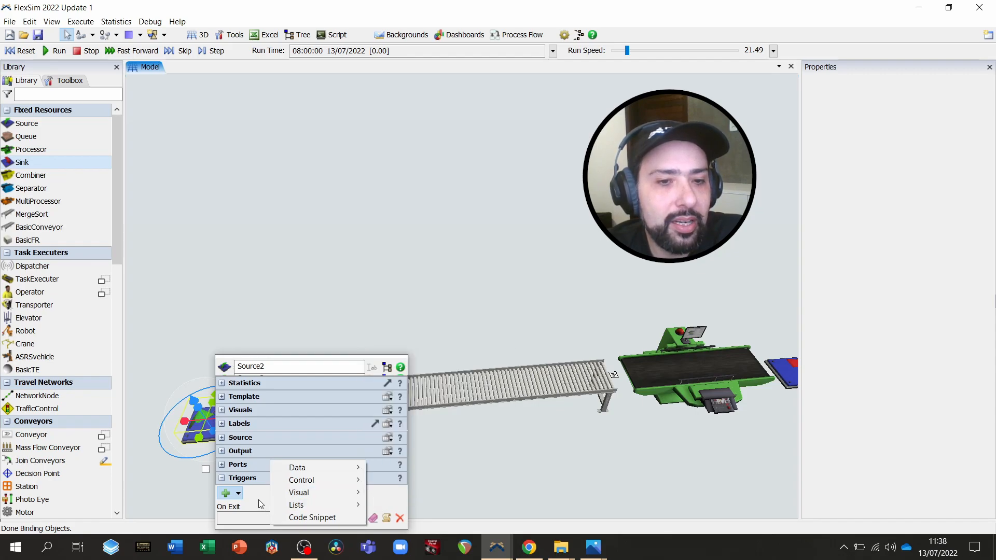
{"action": "left_click", "coordinate": [259, 503]}
{"action": "left_click", "coordinate": [356, 521]}
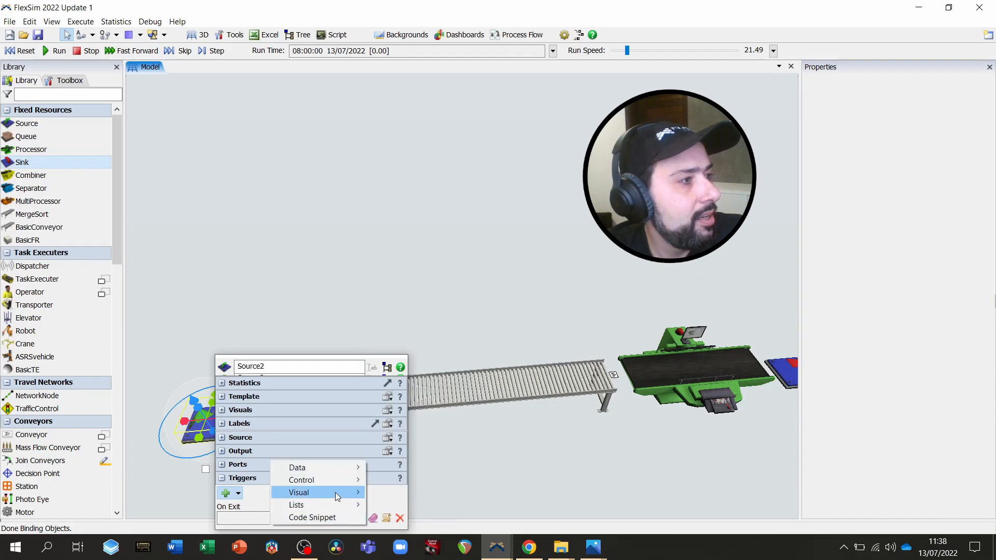
{"action": "mouse_move", "coordinate": [338, 497]}
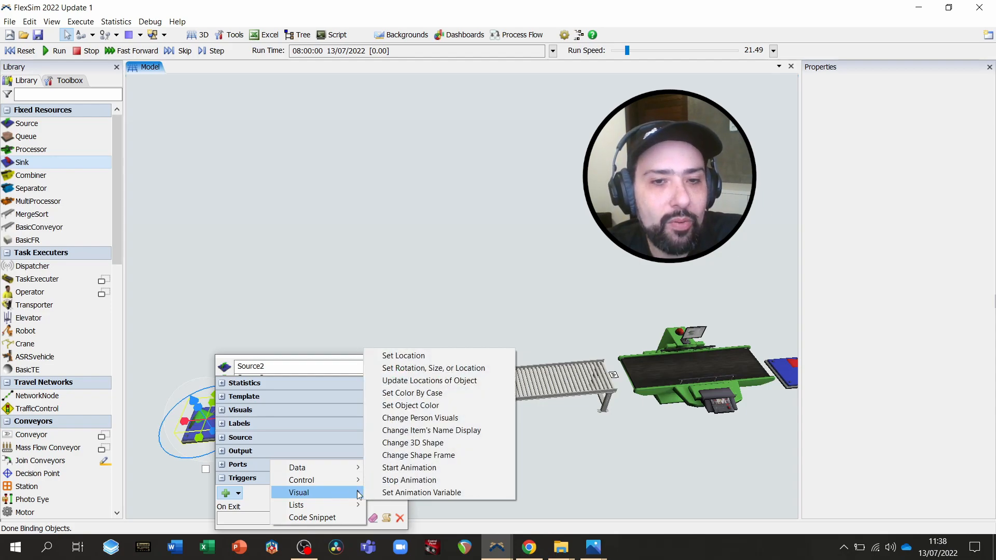
{"action": "left_click", "coordinate": [415, 394]}
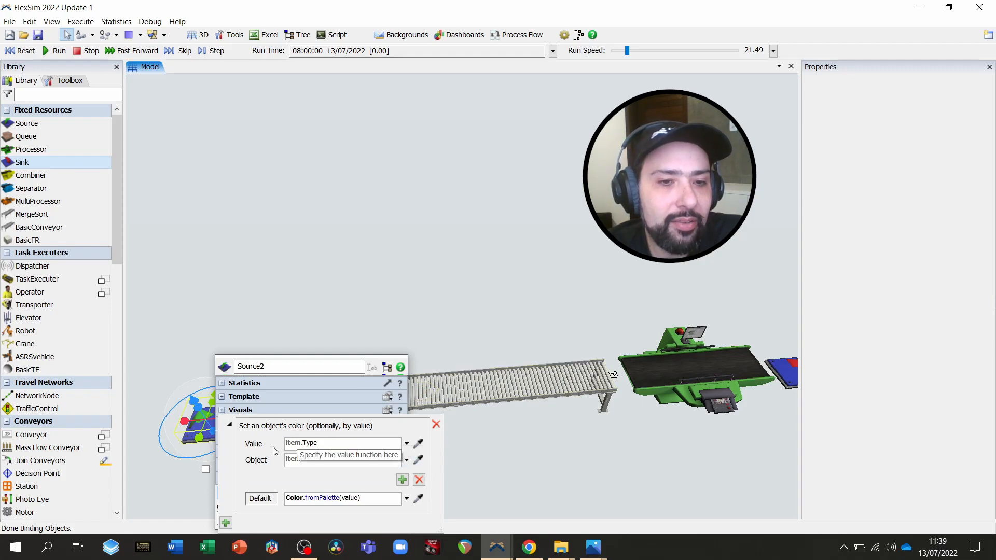
Step: Set the color action's value to item.Tipo and add cases 1 and 2
{"action": "double_click", "coordinate": [308, 443]}
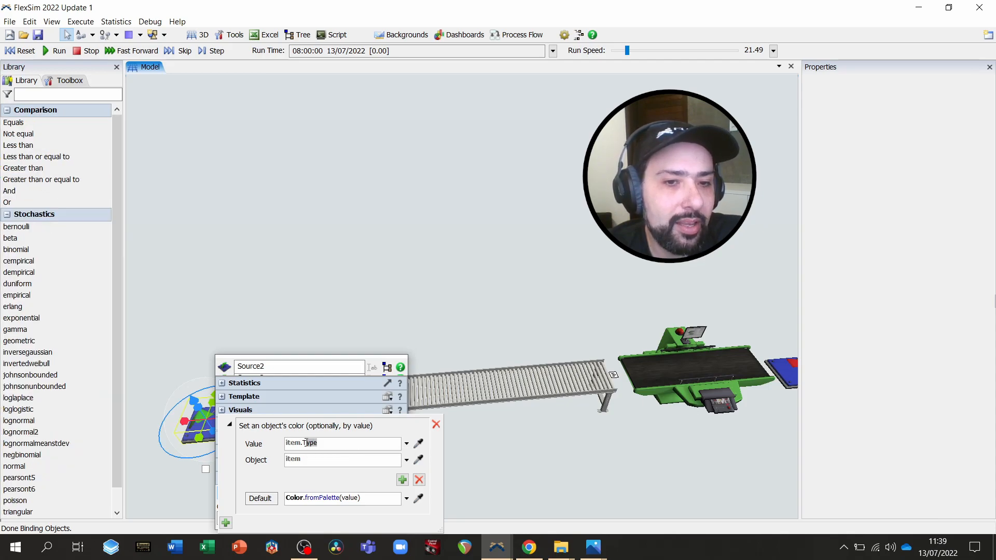
{"action": "type", "text": "Tipo"}
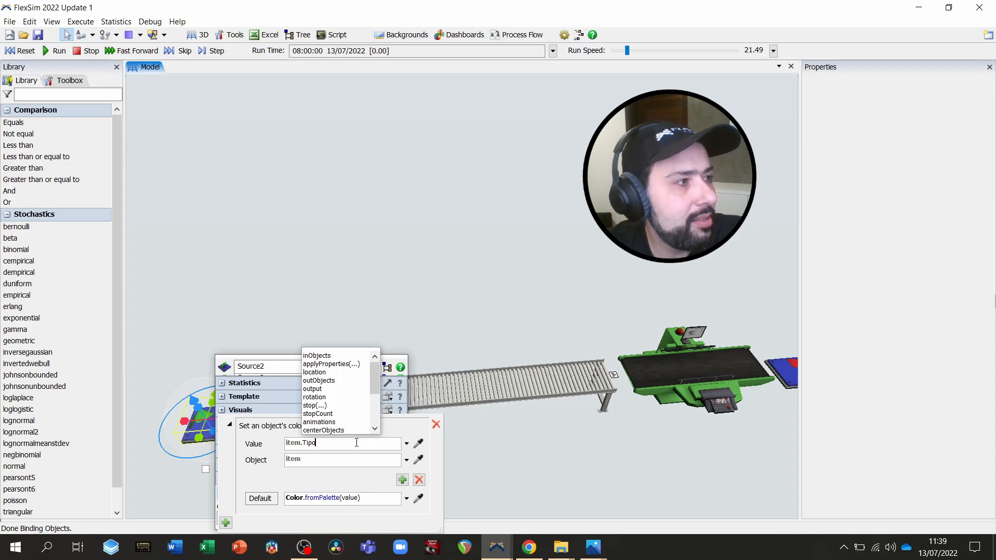
{"action": "left_click", "coordinate": [398, 431]}
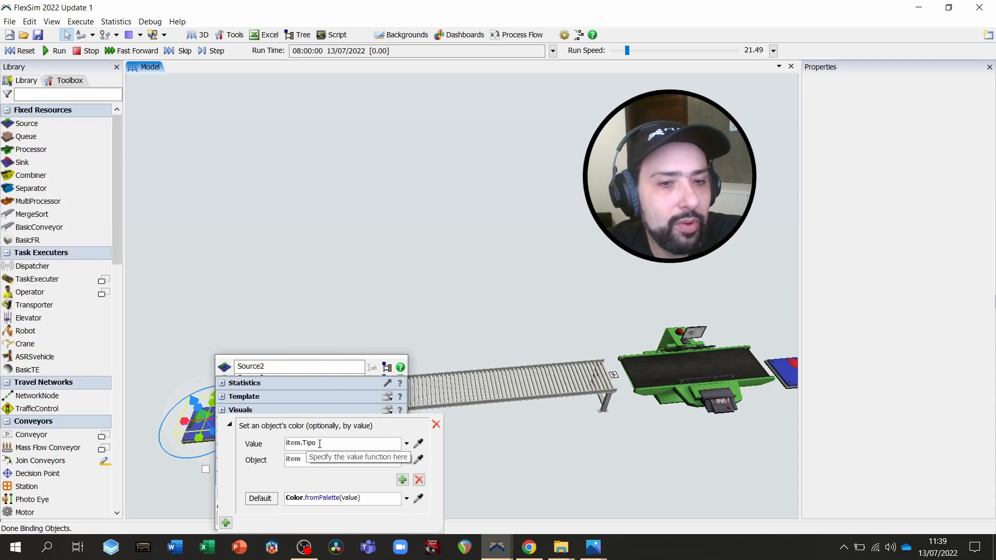
{"action": "left_click", "coordinate": [403, 481]}
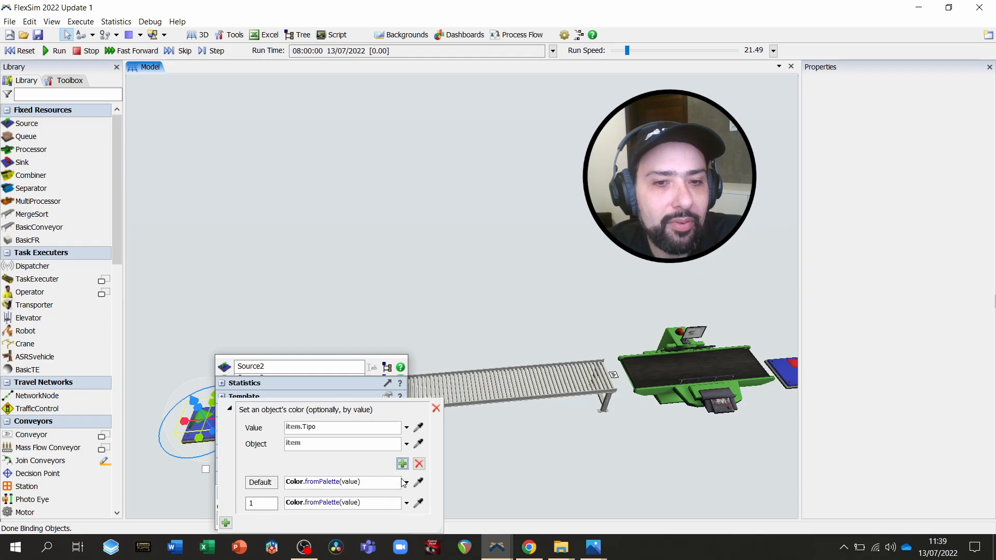
{"action": "left_click", "coordinate": [402, 465]}
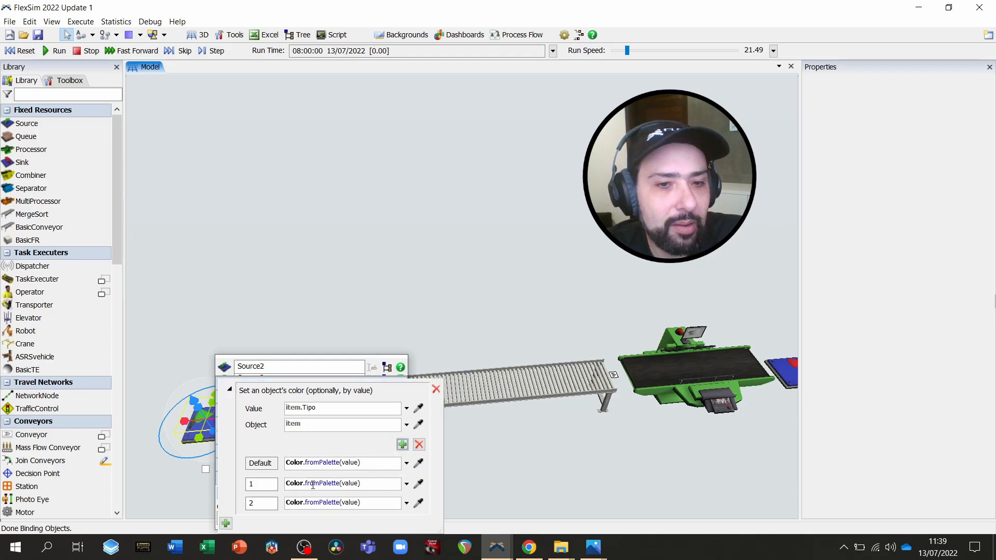
Step: Assign Color.blue to case 1 and Color.red to case 2, and close the color settings
{"action": "left_click", "coordinate": [407, 485]}
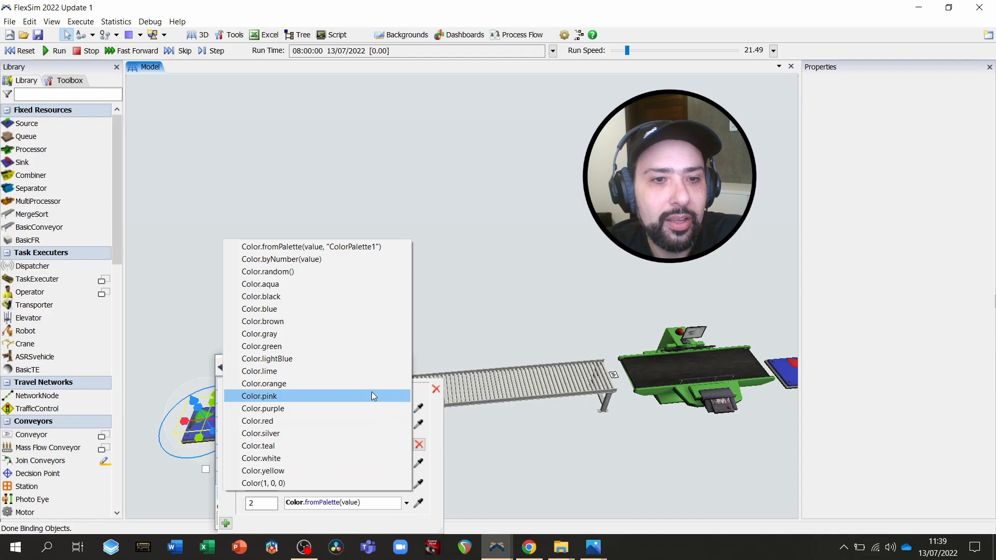
{"action": "left_click", "coordinate": [322, 309]}
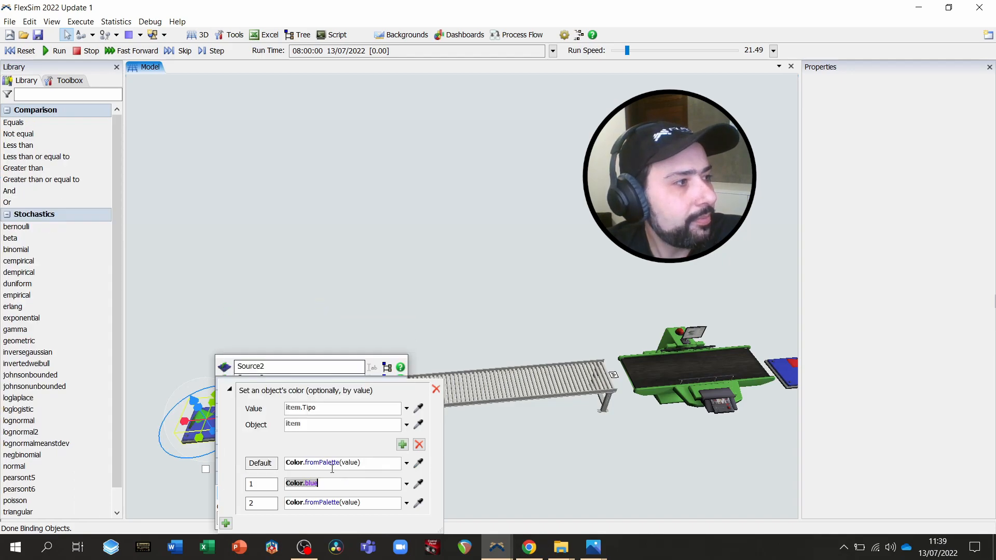
{"action": "left_click", "coordinate": [252, 503]}
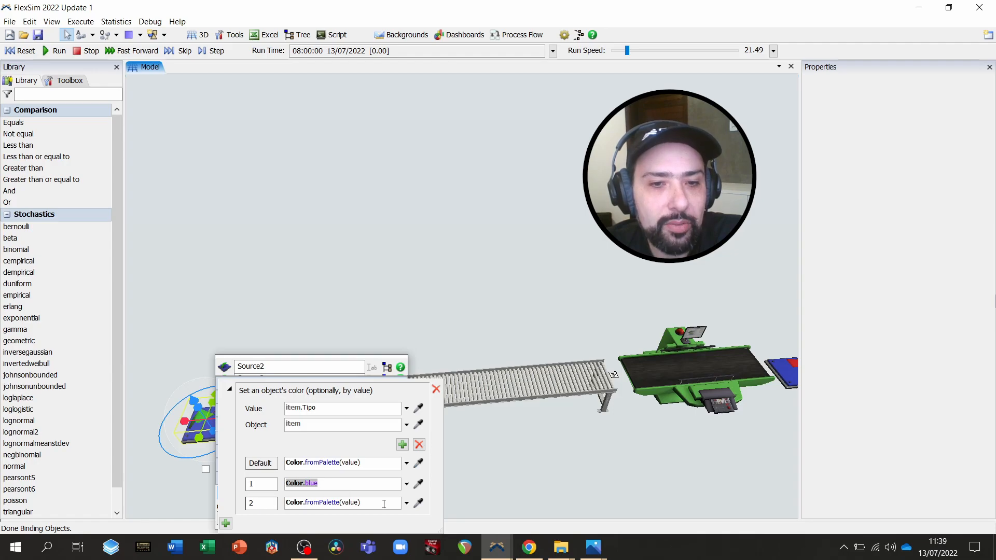
{"action": "left_click", "coordinate": [407, 503]}
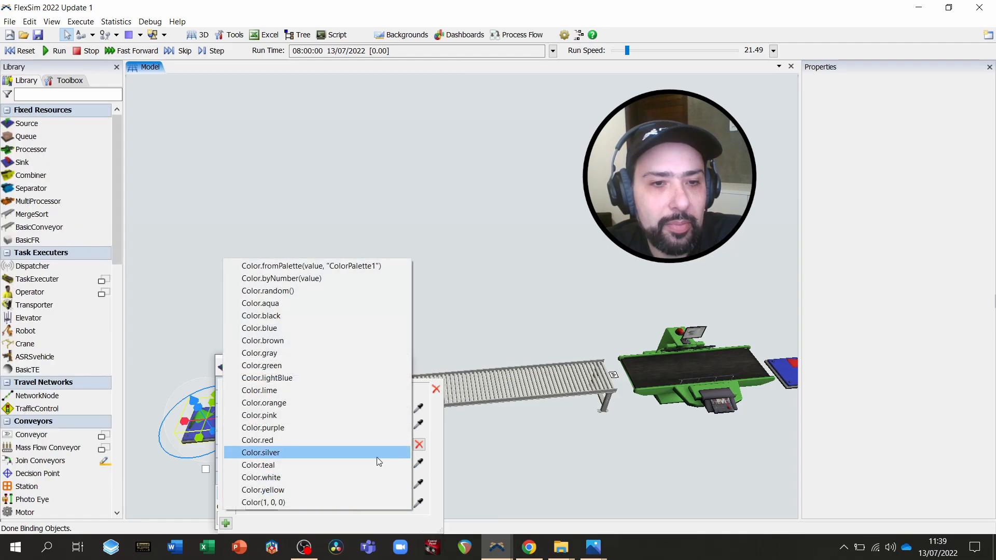
{"action": "left_click", "coordinate": [363, 440]}
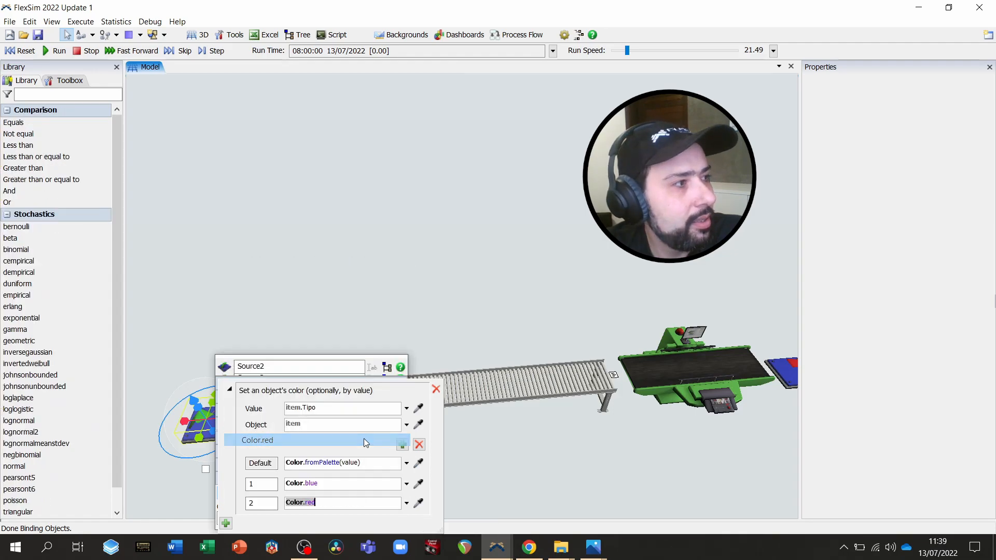
{"action": "left_click", "coordinate": [370, 368]}
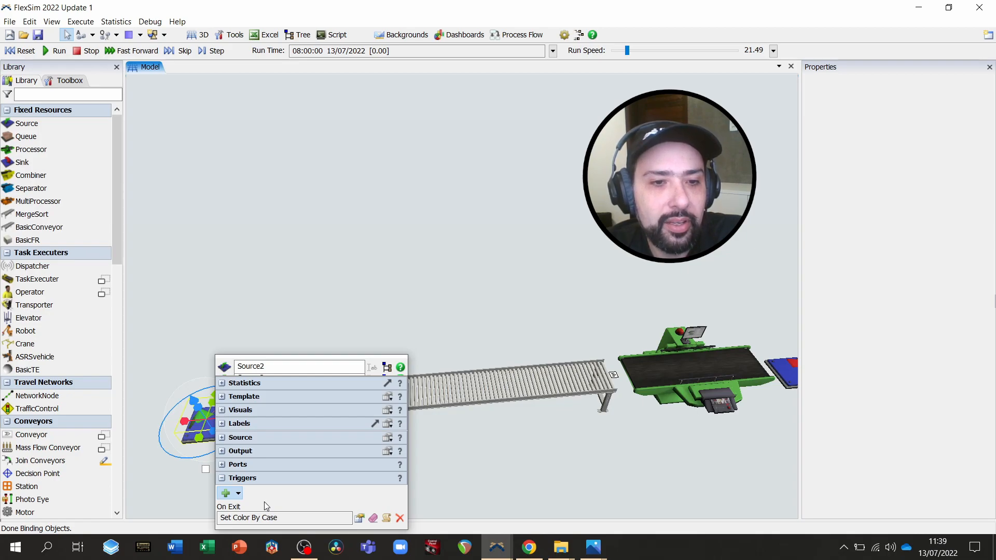
Step: Reopen the source's arrivals table and compare its Tipo label with the cases of the On Exit color action
{"action": "left_click", "coordinate": [223, 439]}
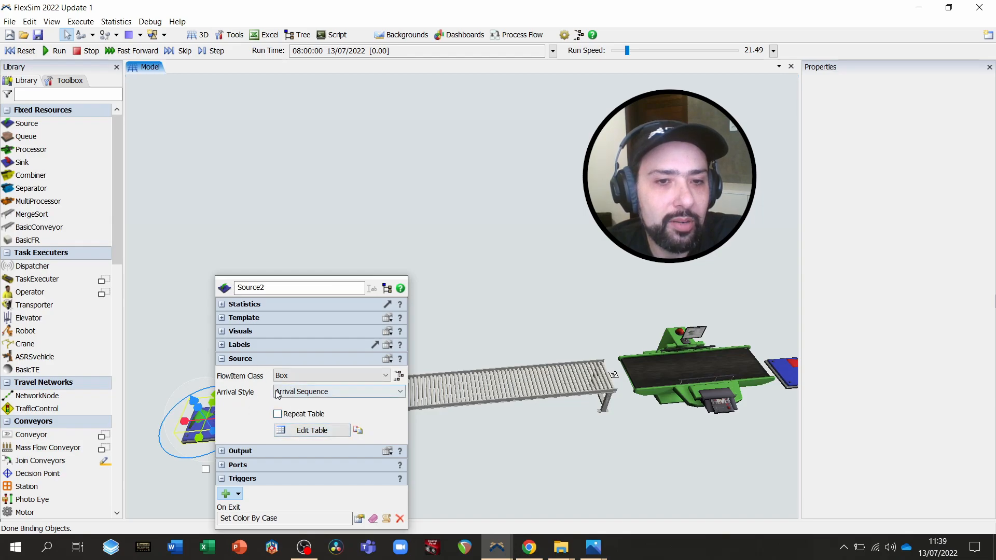
{"action": "left_click", "coordinate": [312, 430]}
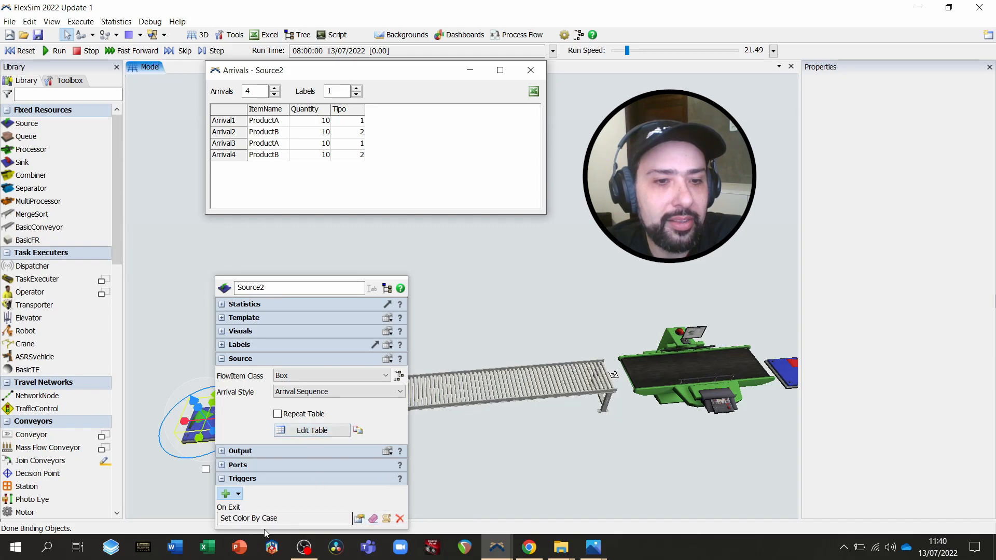
{"action": "left_click", "coordinate": [357, 520]}
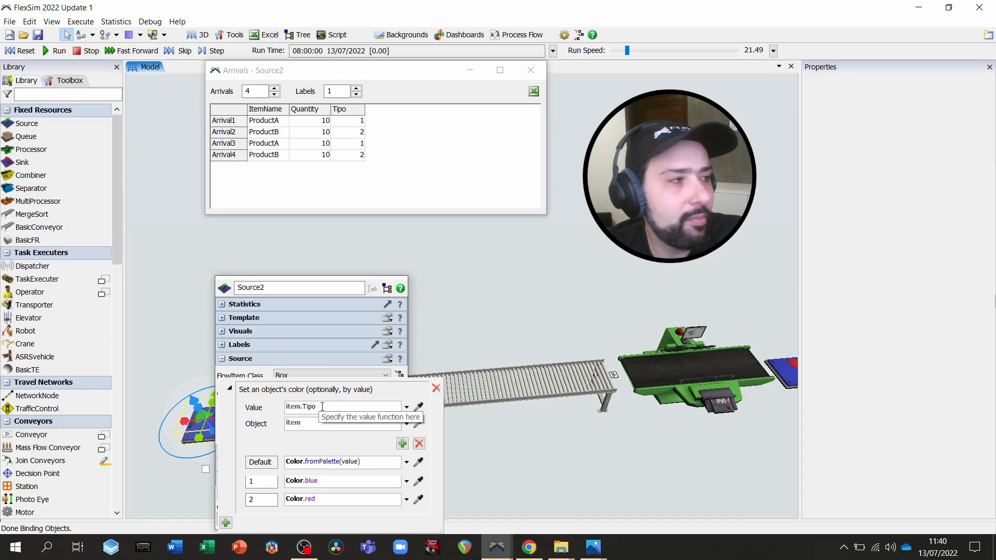
{"action": "left_click", "coordinate": [471, 290]}
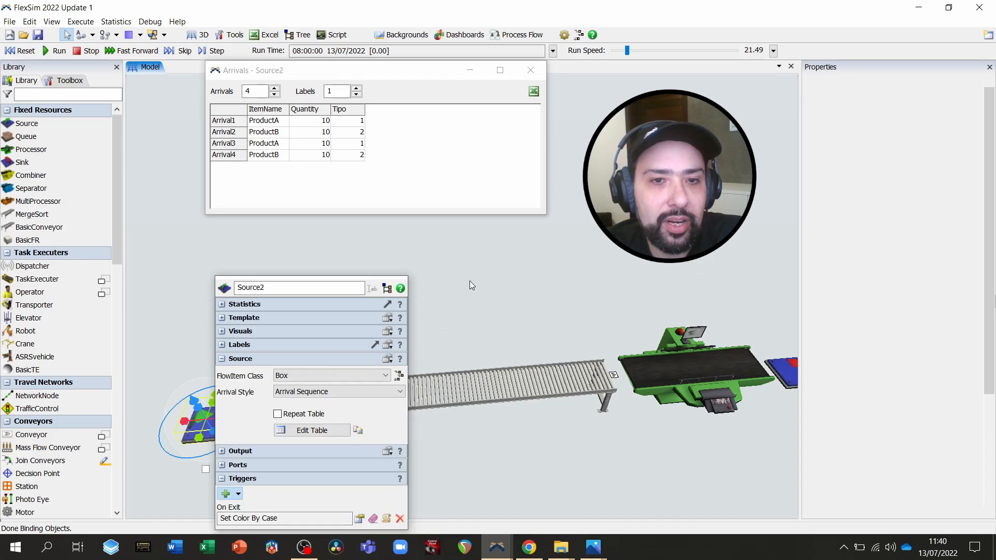
{"action": "left_click", "coordinate": [467, 281]}
Step: Close the arrivals table and run the simulation with the items colored by type
{"action": "left_click", "coordinate": [531, 70]}
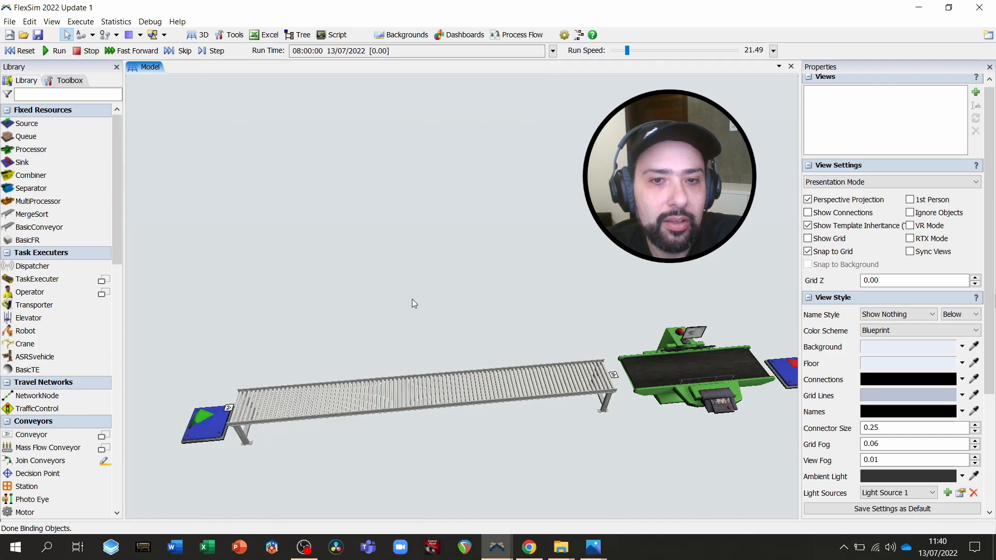
{"action": "scroll", "coordinate": [412, 299], "scroll_direction": "down", "scroll_amount": 1}
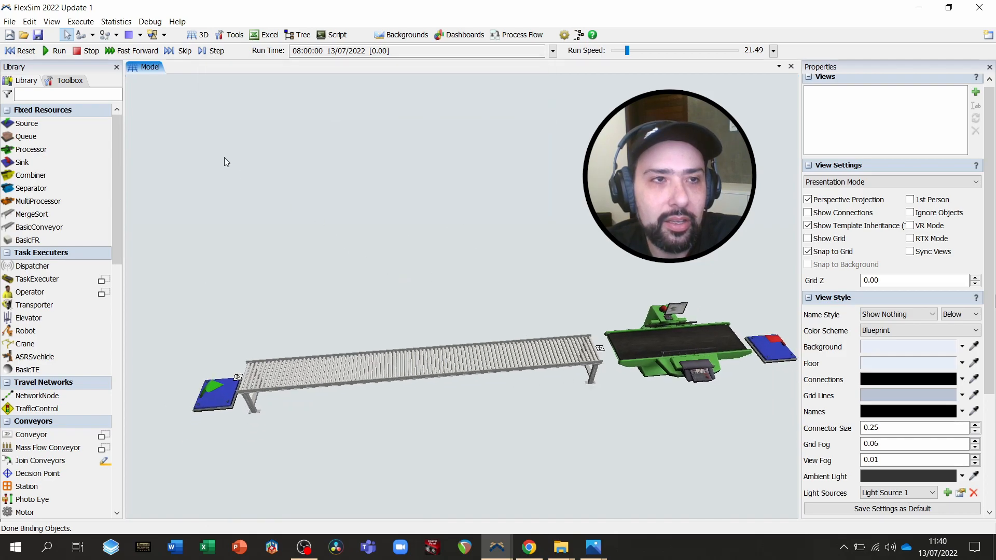
{"action": "left_click", "coordinate": [55, 51]}
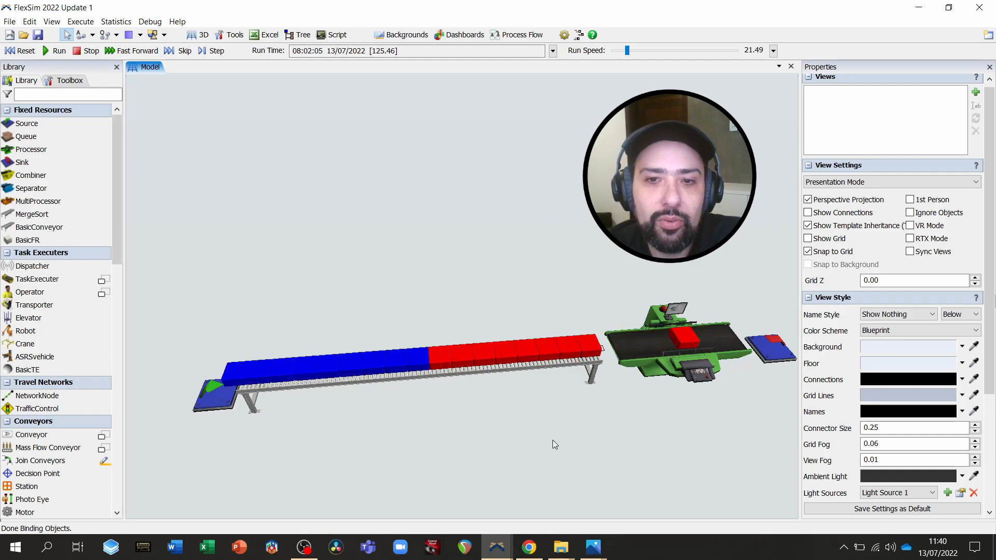
Step: Watch the colored items flow from the source to the sink, resetting and rerunning the simulation
{"action": "left_click_drag", "start_coordinate": [553, 441], "coordinate": [521, 421]}
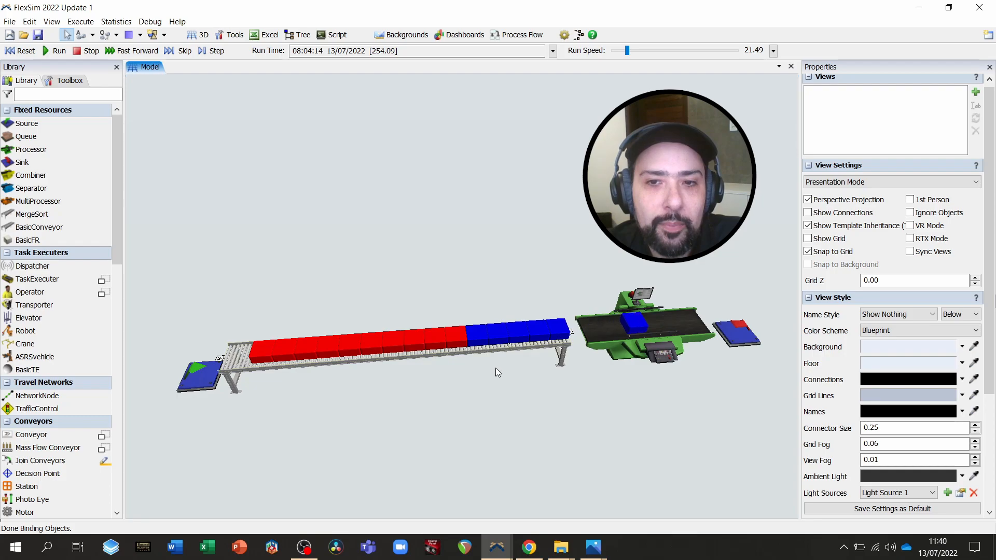
{"action": "left_click_drag", "start_coordinate": [488, 381], "coordinate": [467, 427]}
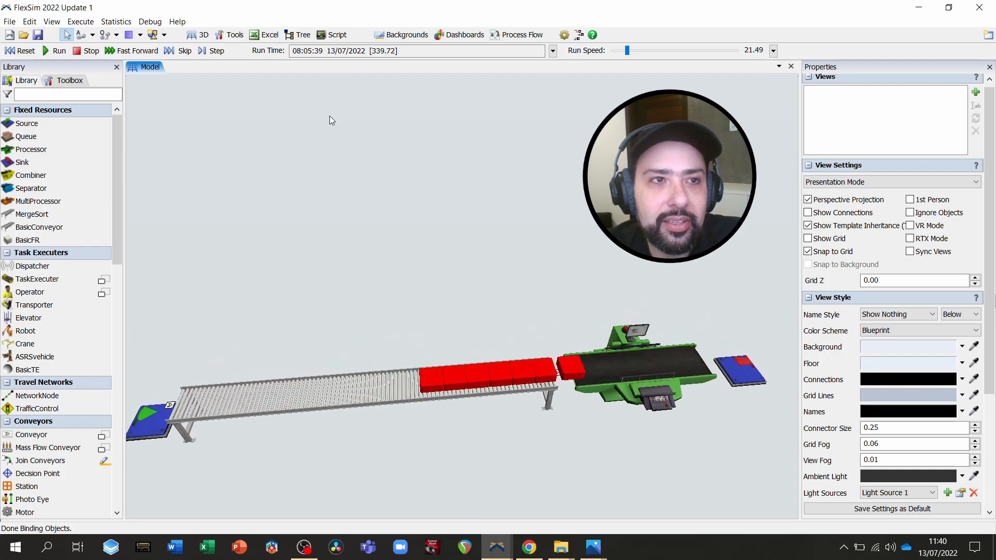
{"action": "left_click", "coordinate": [20, 51]}
{"action": "left_click", "coordinate": [58, 50]}
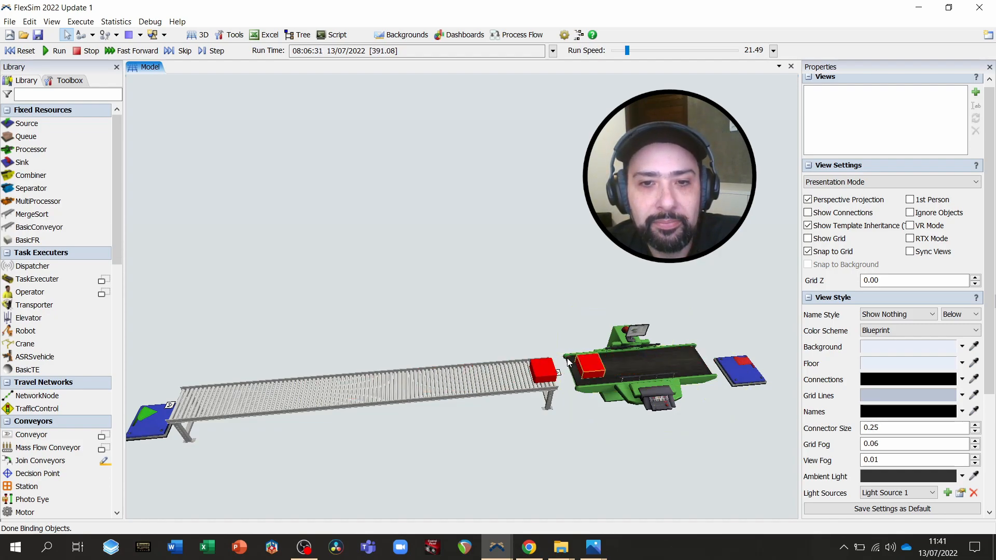
{"action": "left_click", "coordinate": [21, 50]}
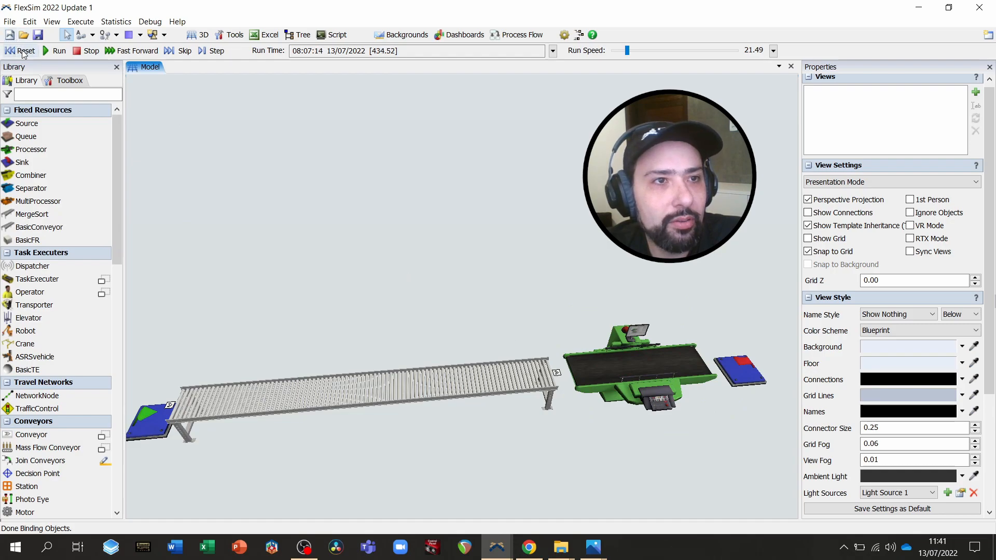
{"action": "left_click", "coordinate": [55, 50]}
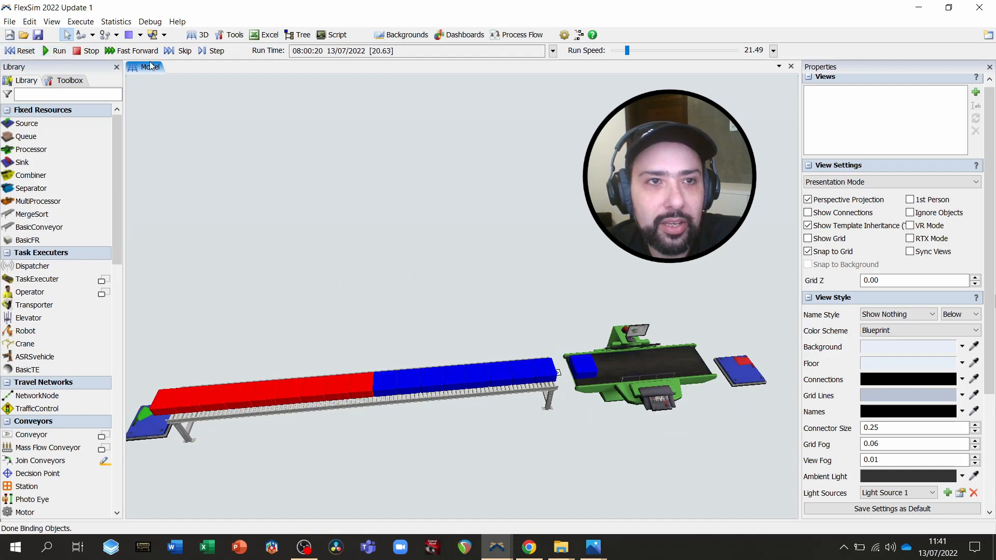
Step: Inspect the Tipo label of a blue item and a red item on the conveyor, and reset the model
{"action": "left_click", "coordinate": [444, 373]}
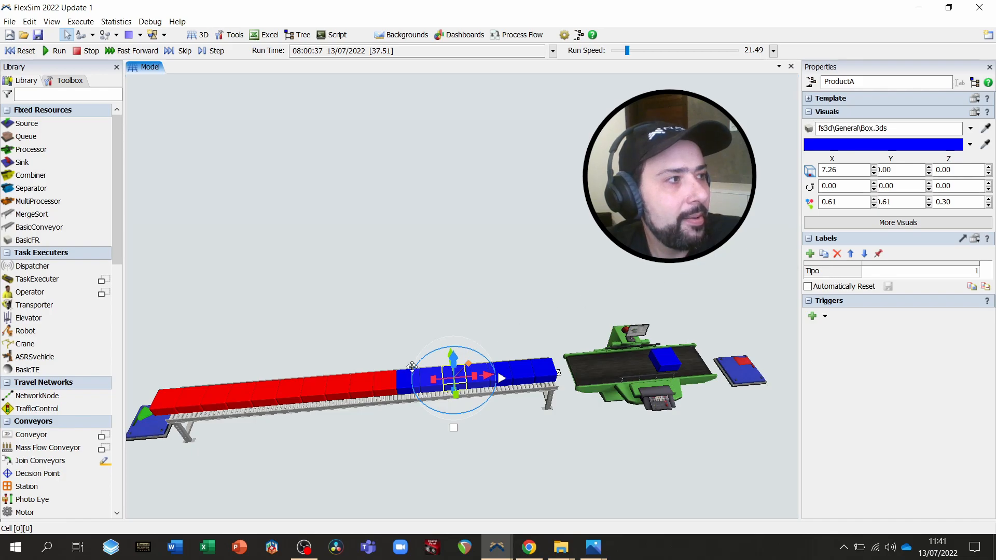
{"action": "left_click", "coordinate": [357, 386]}
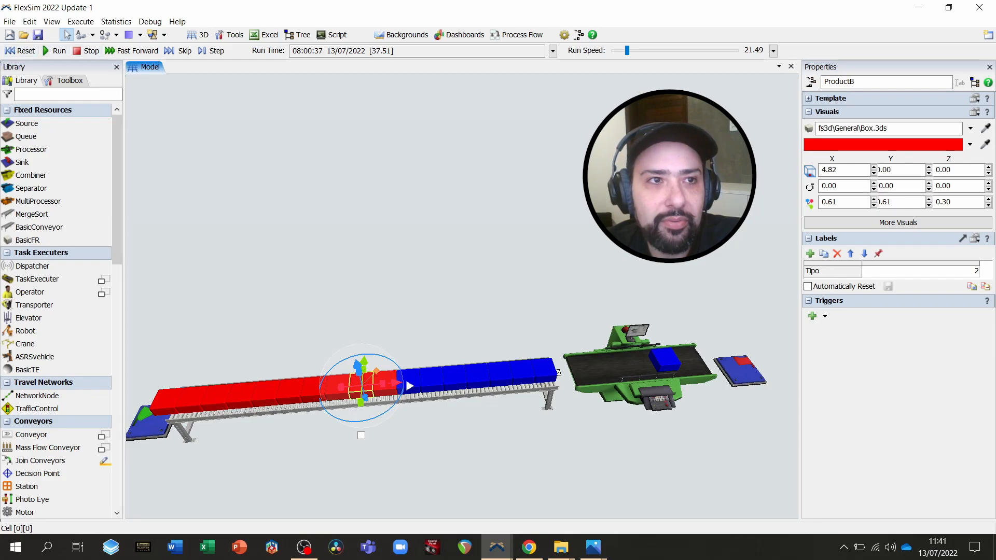
{"action": "left_click", "coordinate": [15, 51]}
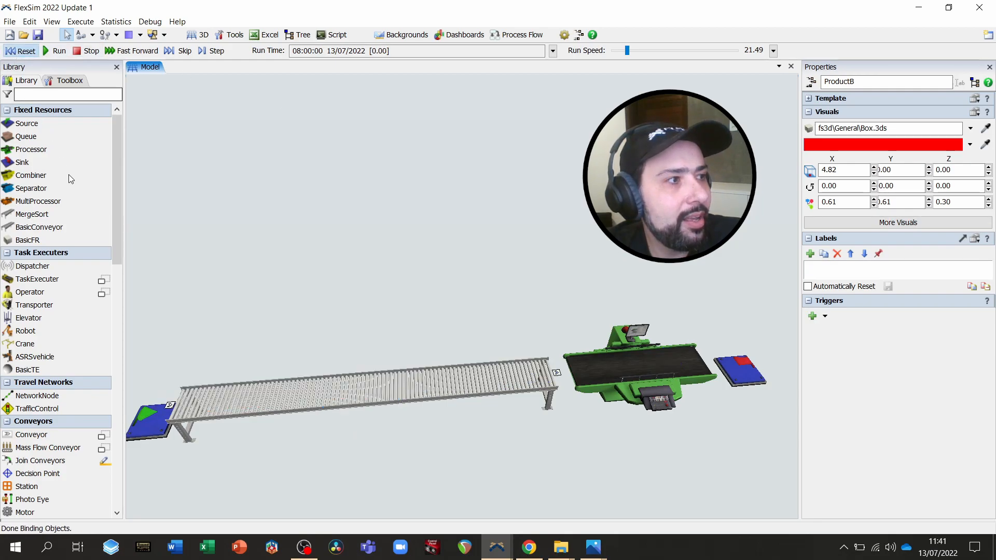
Step: Define the processor's setup time with If Item Label Value Changes, based on the label "Tipo"
{"action": "left_click", "coordinate": [603, 365]}
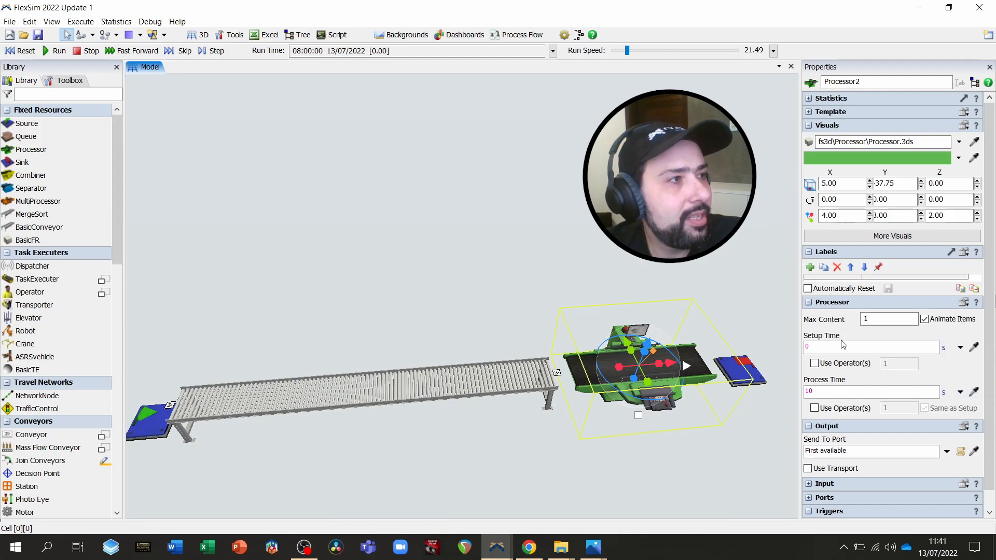
{"action": "left_click", "coordinate": [962, 347]}
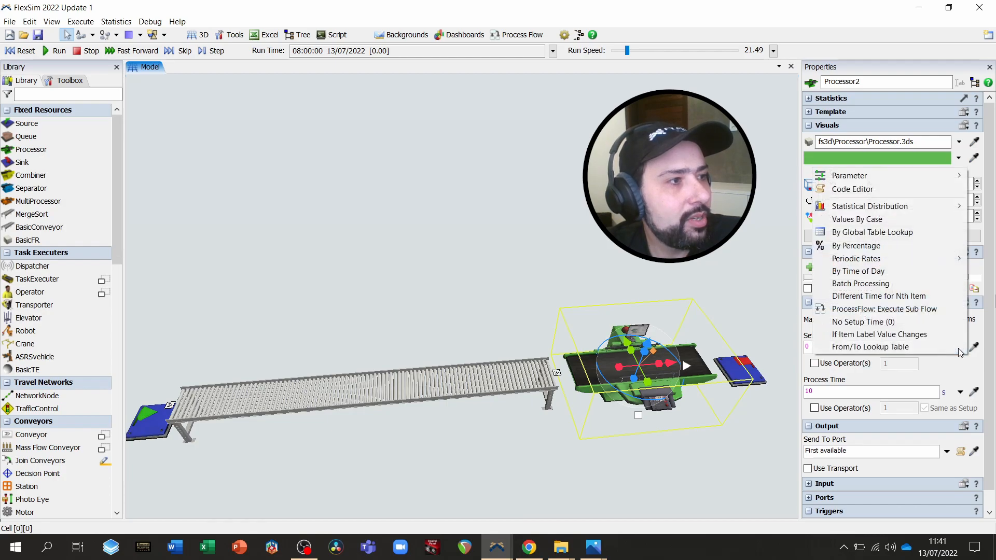
{"action": "left_click", "coordinate": [911, 337]}
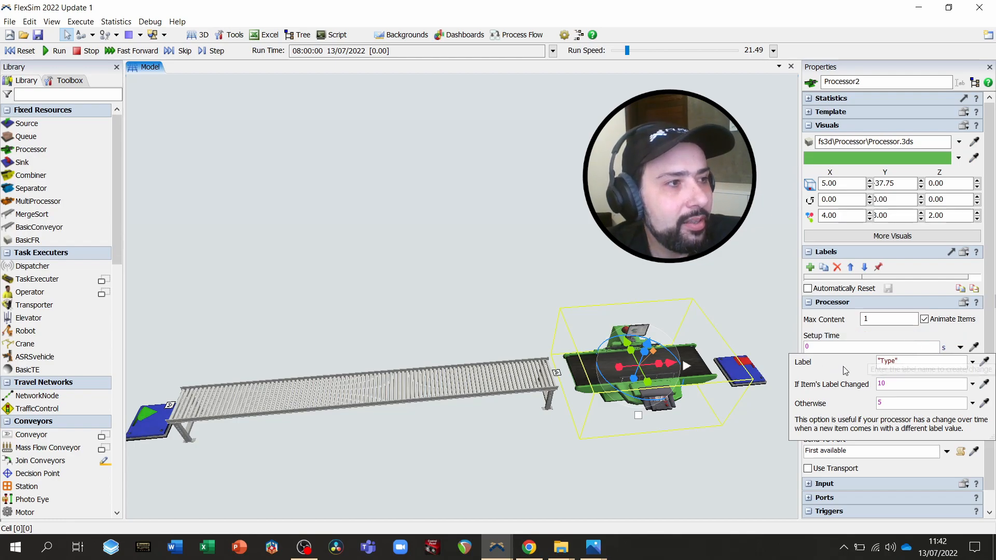
{"action": "left_click", "coordinate": [889, 362]}
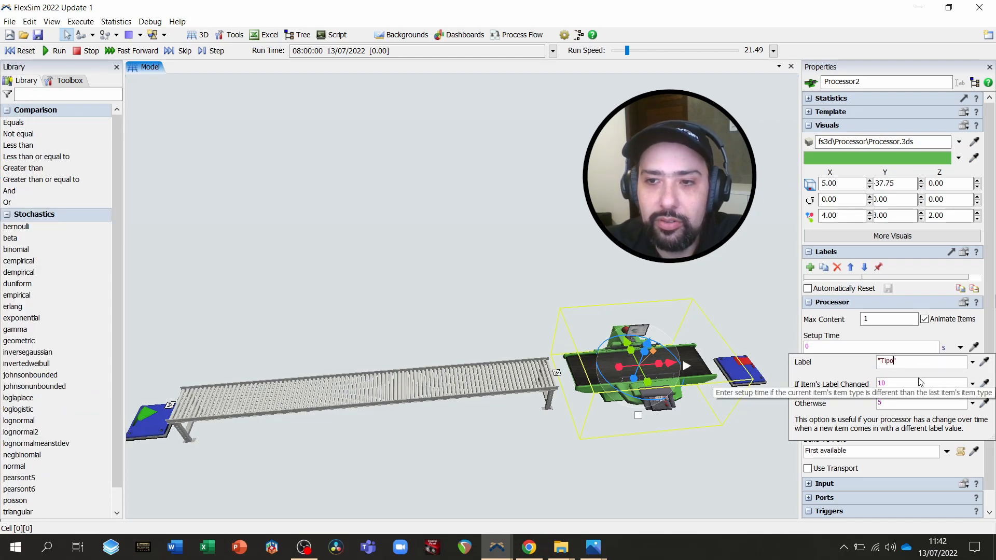
Step: Set the processor's setup time to 60 if the item's label changed and 0 otherwise, and close the settings
{"action": "left_click", "coordinate": [891, 384]}
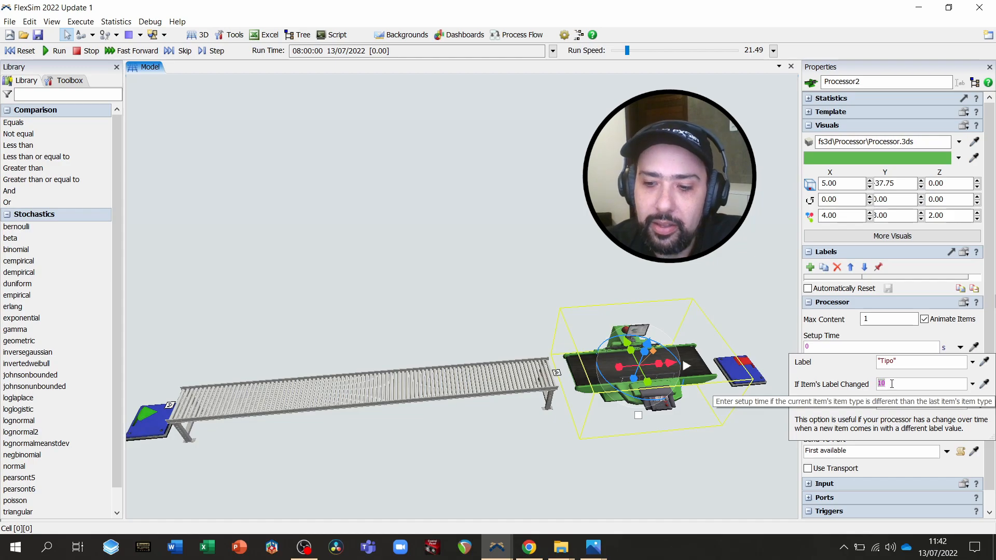
{"action": "left_click", "coordinate": [865, 371]}
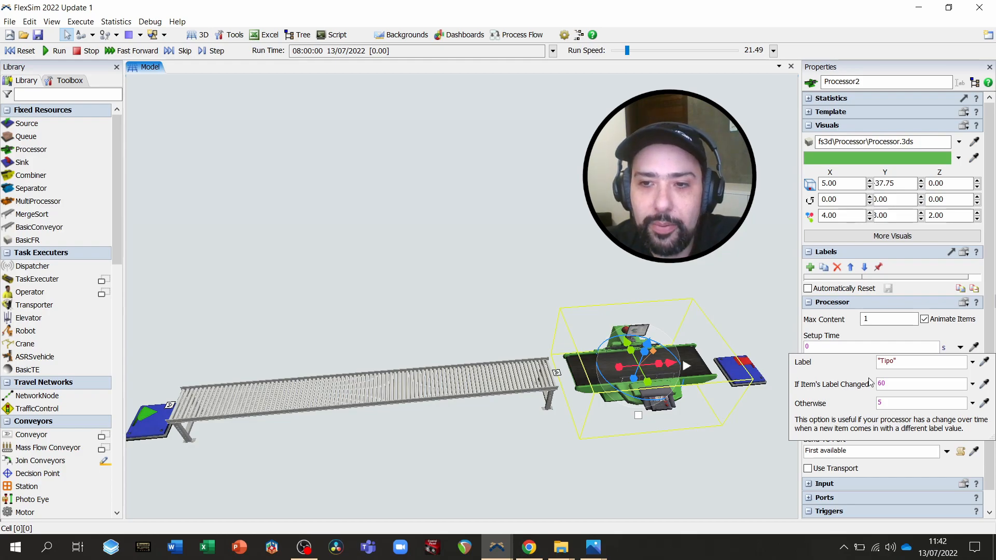
{"action": "left_click", "coordinate": [892, 405]}
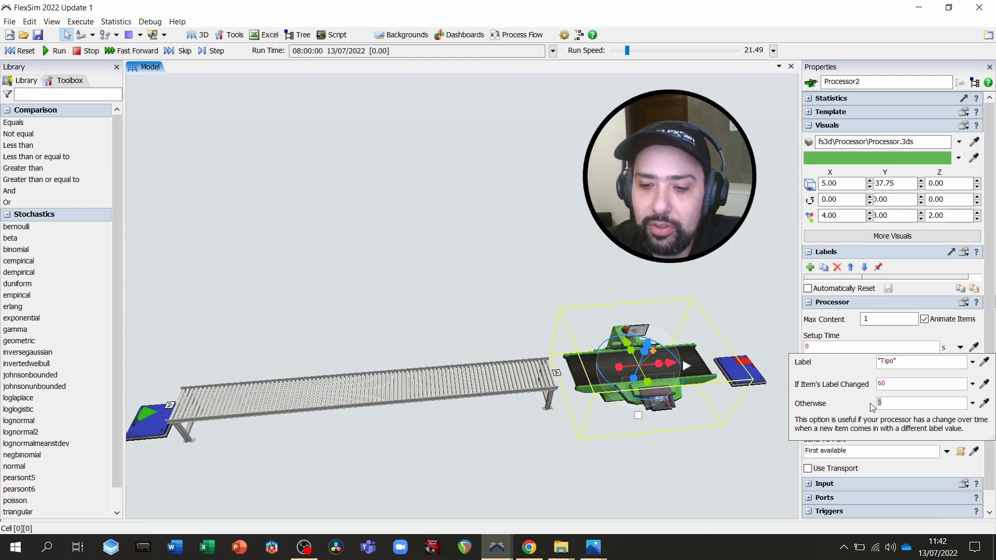
{"action": "left_click", "coordinate": [839, 369]}
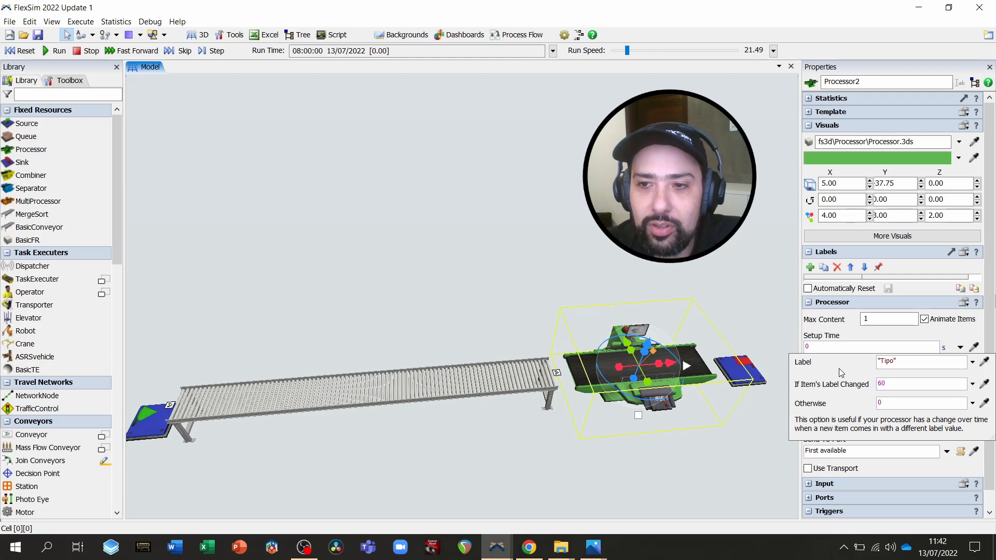
{"action": "left_click", "coordinate": [841, 333]}
{"action": "left_click", "coordinate": [566, 269]}
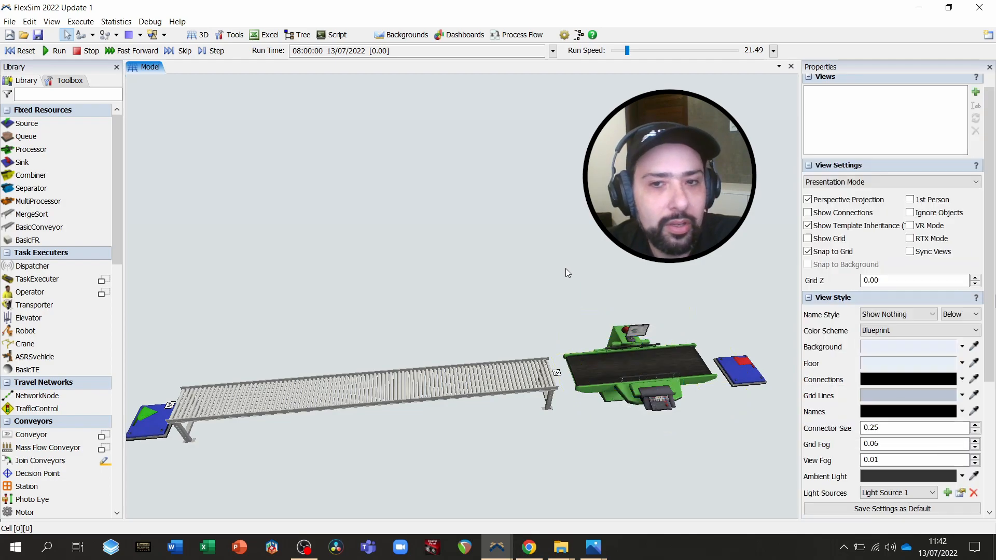
Step: Reset and run the model with the run speed lowered to about 11.32, and select the processor to show its statistics
{"action": "left_click", "coordinate": [21, 51]}
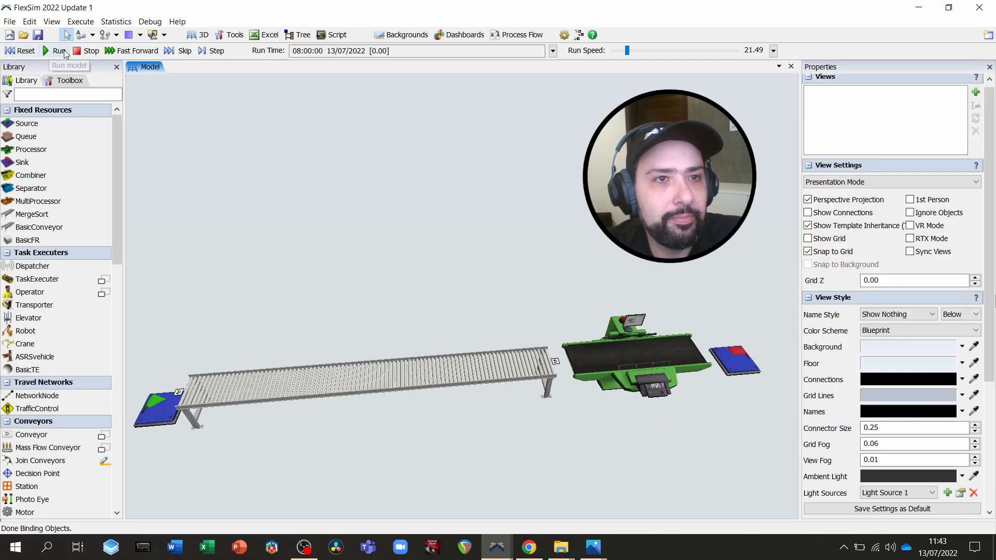
{"action": "left_click", "coordinate": [55, 51]}
{"action": "left_click", "coordinate": [623, 52]}
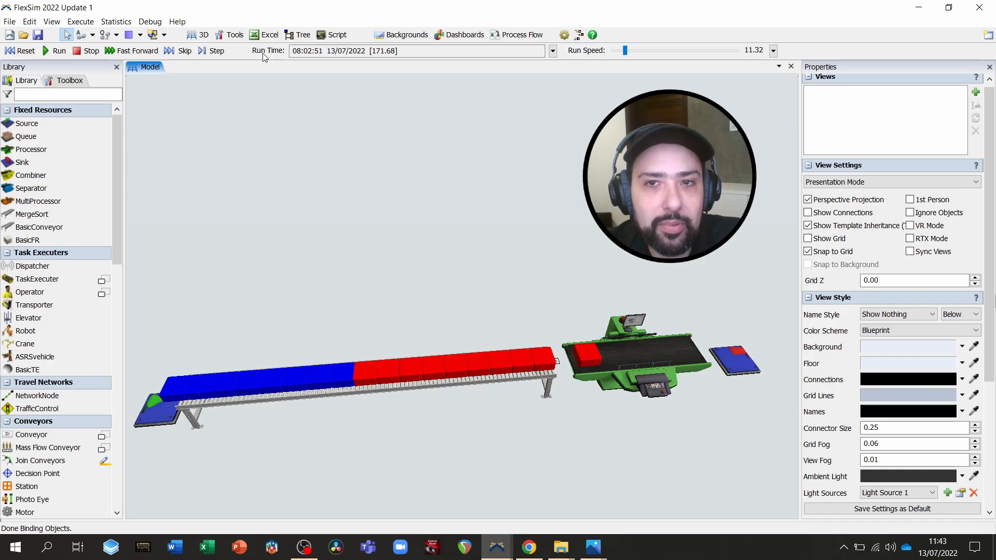
{"action": "left_click", "coordinate": [649, 373]}
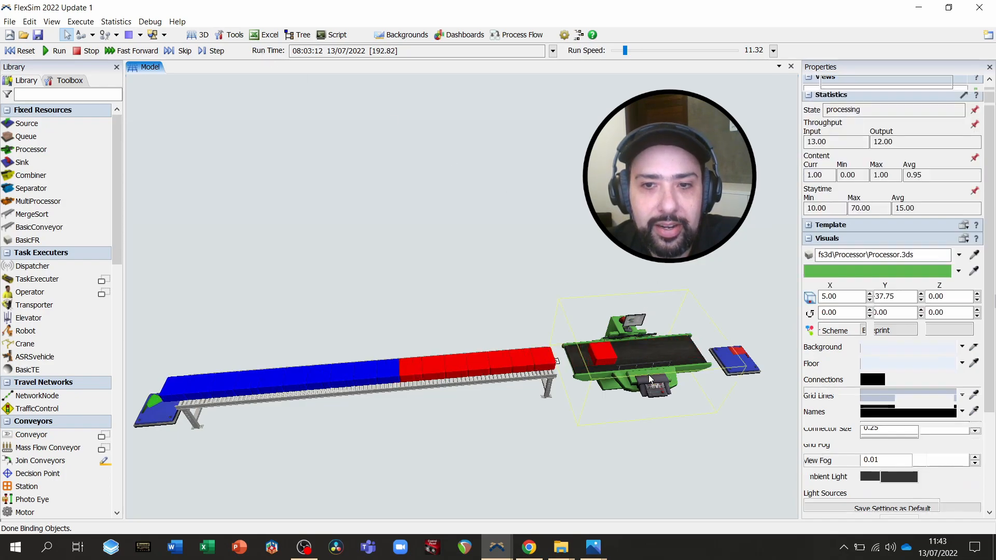